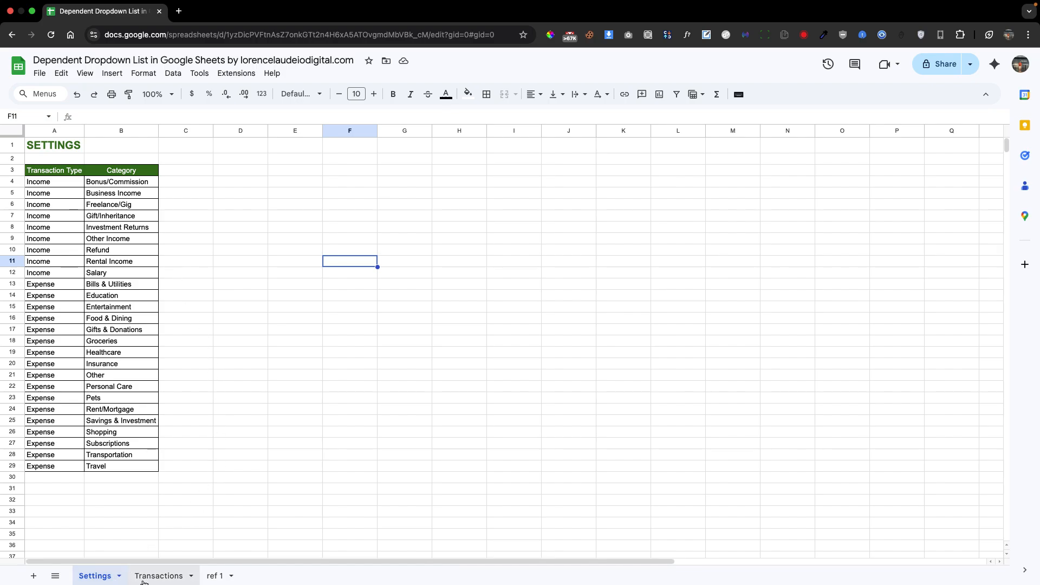
pyautogui.click(291, 259)
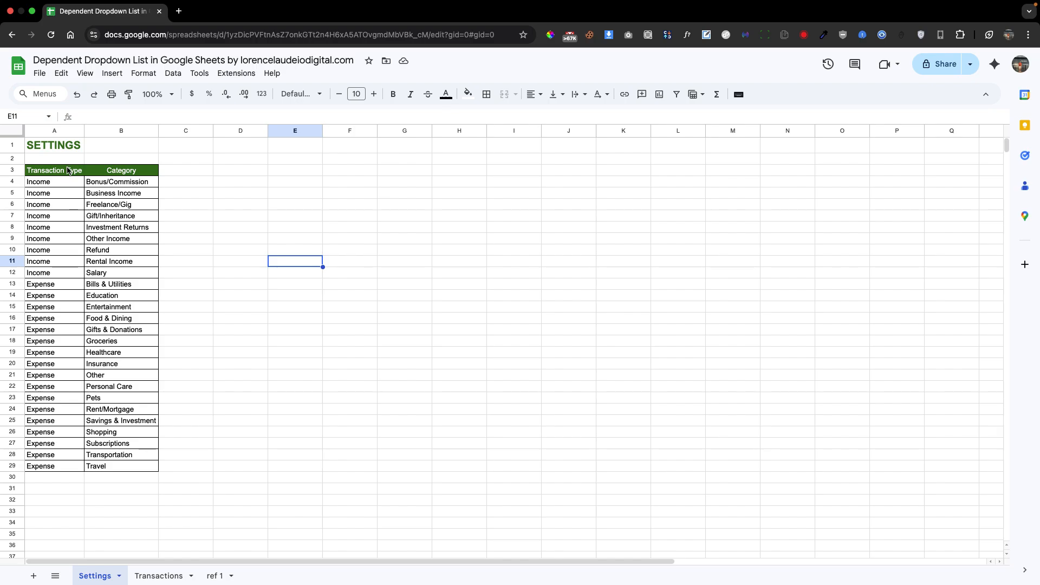
pyautogui.click(233, 205)
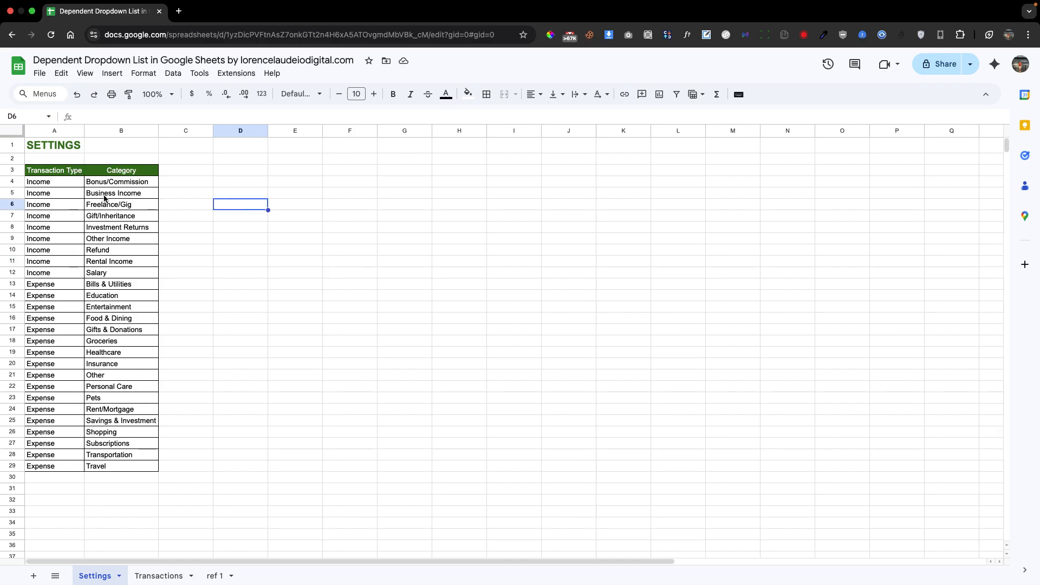
pyautogui.click(60, 183)
pyautogui.click(299, 352)
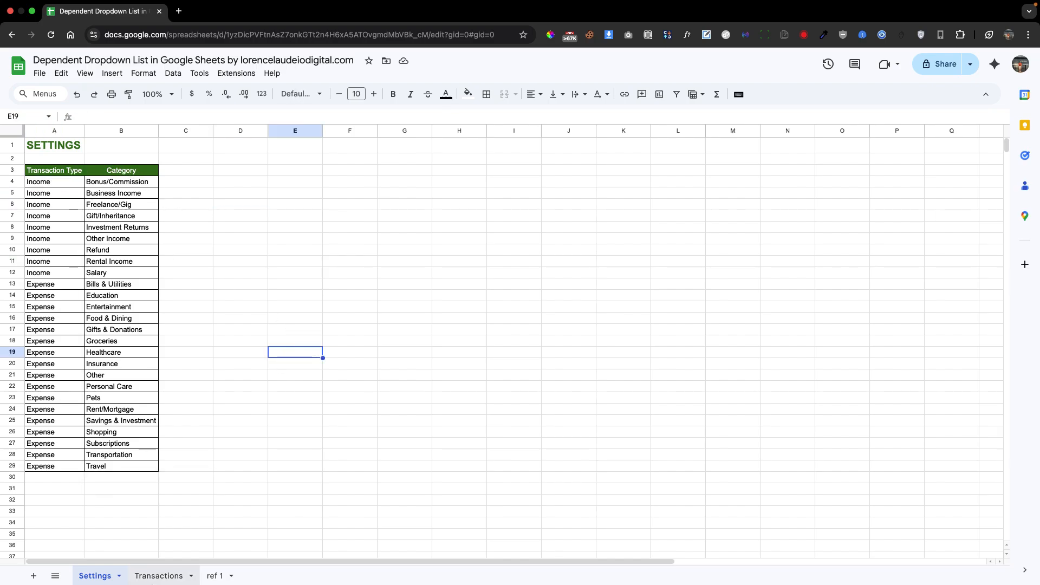
# Step: On the Transactions sheet, add a data validation rule to the Transaction Type column covering the open-ended range B4:B
pyautogui.click(155, 576)
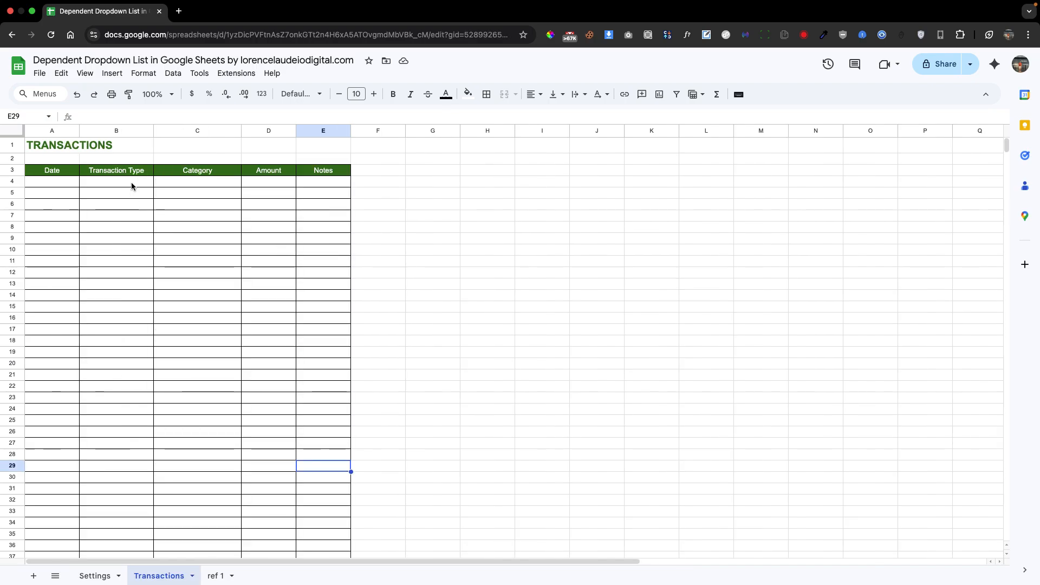
pyautogui.moveTo(131, 182); pyautogui.dragTo(131, 270)
pyautogui.click(172, 74)
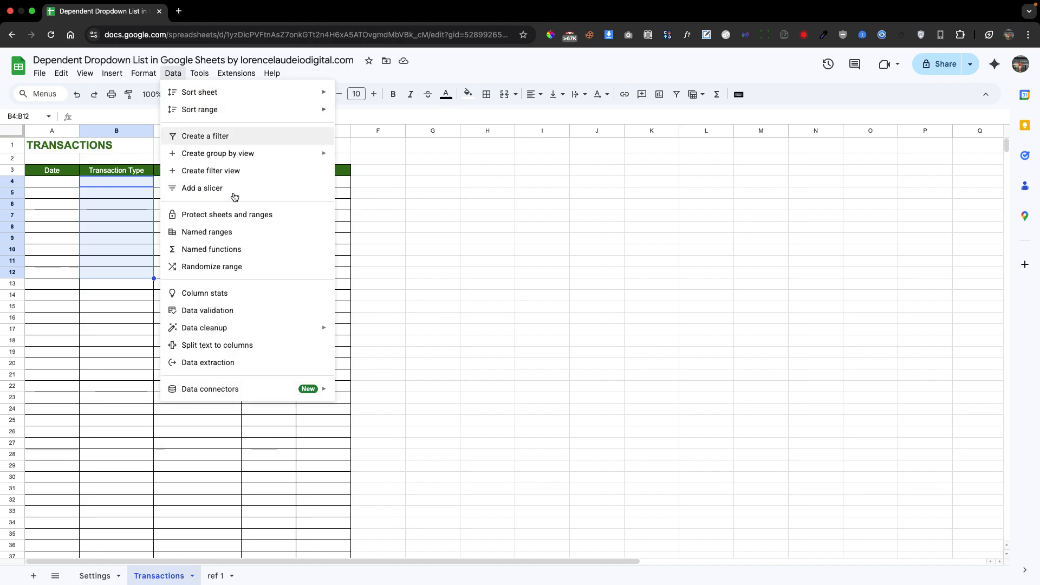
pyautogui.click(245, 309)
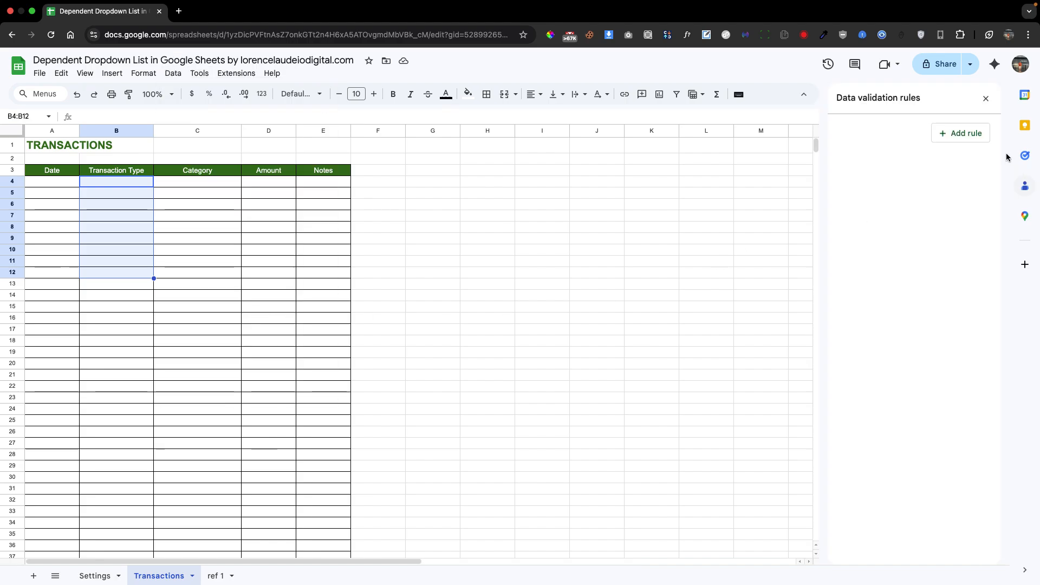
pyautogui.click(975, 143)
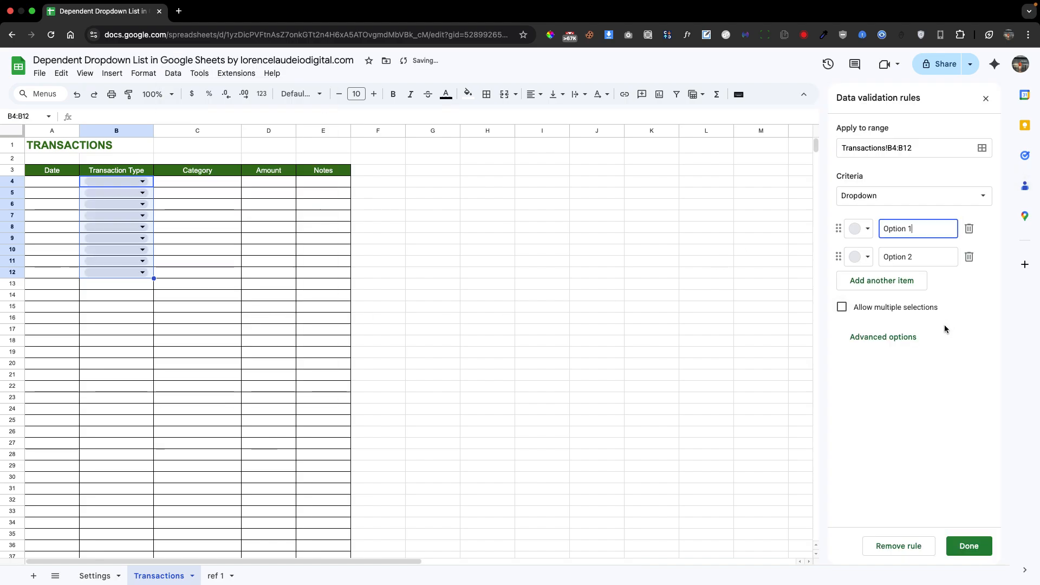
pyautogui.click(927, 151)
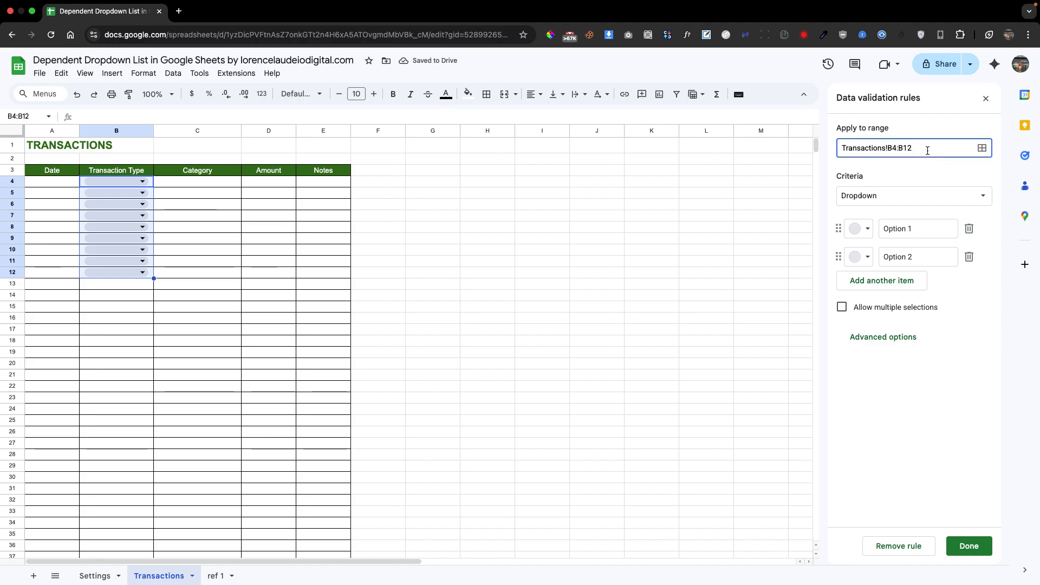
pyautogui.press('BackSpace')
pyautogui.press('BackSpace')
# Step: Set the rule's criteria to Dropdown (from a range) with Settings!A4:A as the source range
pyautogui.click(983, 196)
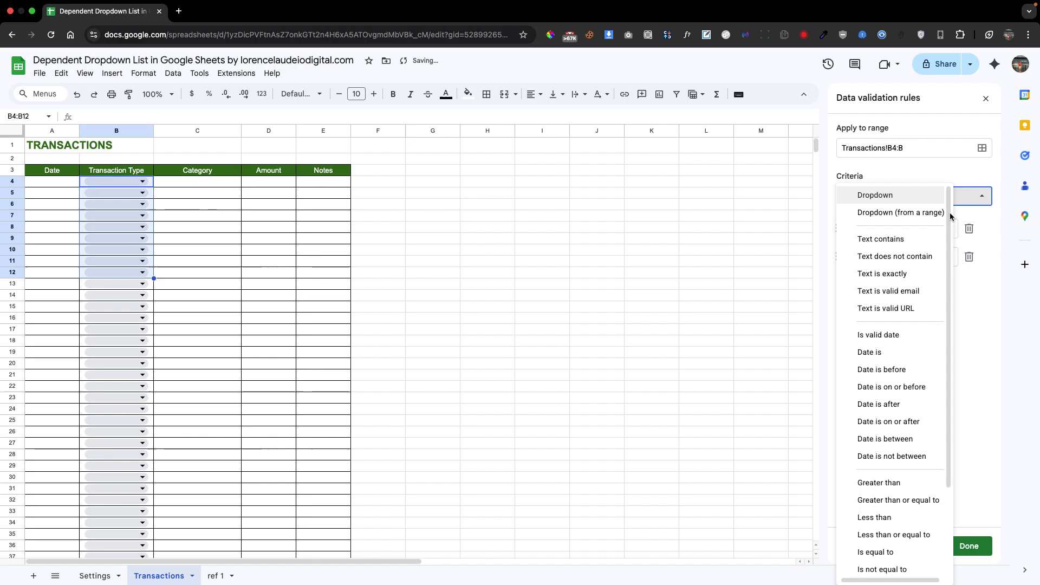
pyautogui.click(928, 216)
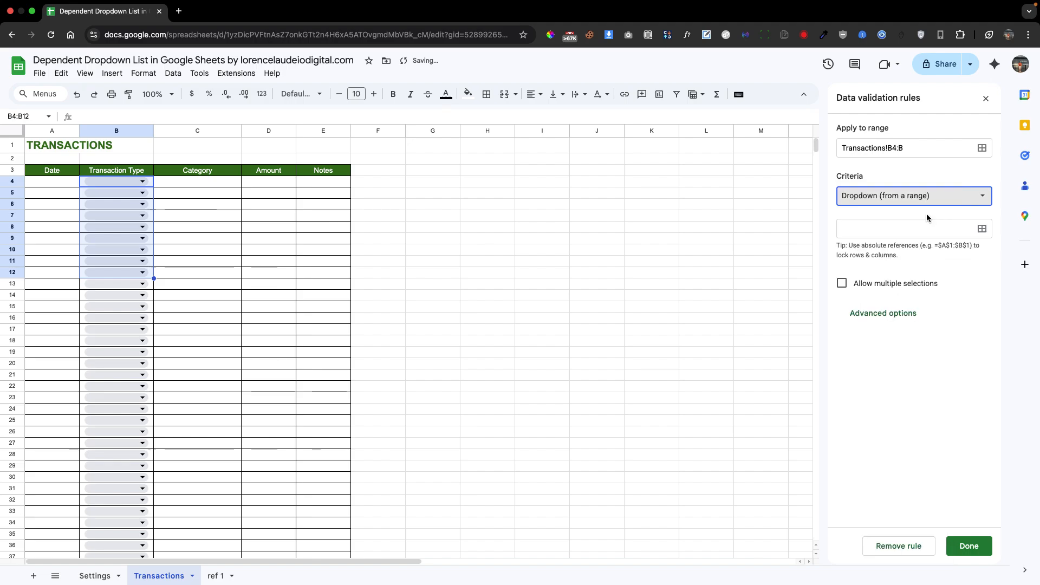
pyautogui.click(981, 230)
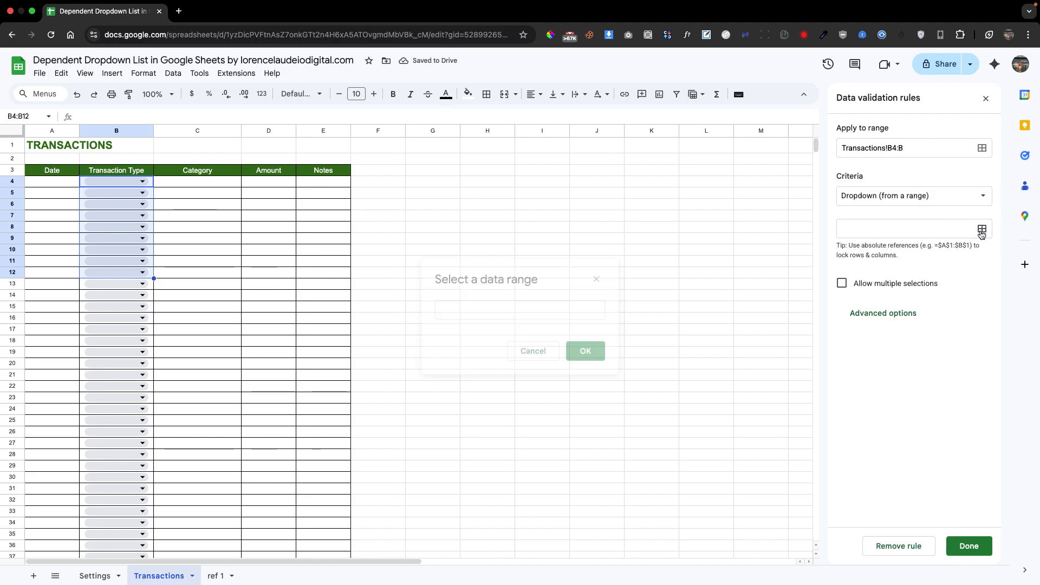
pyautogui.click(111, 576)
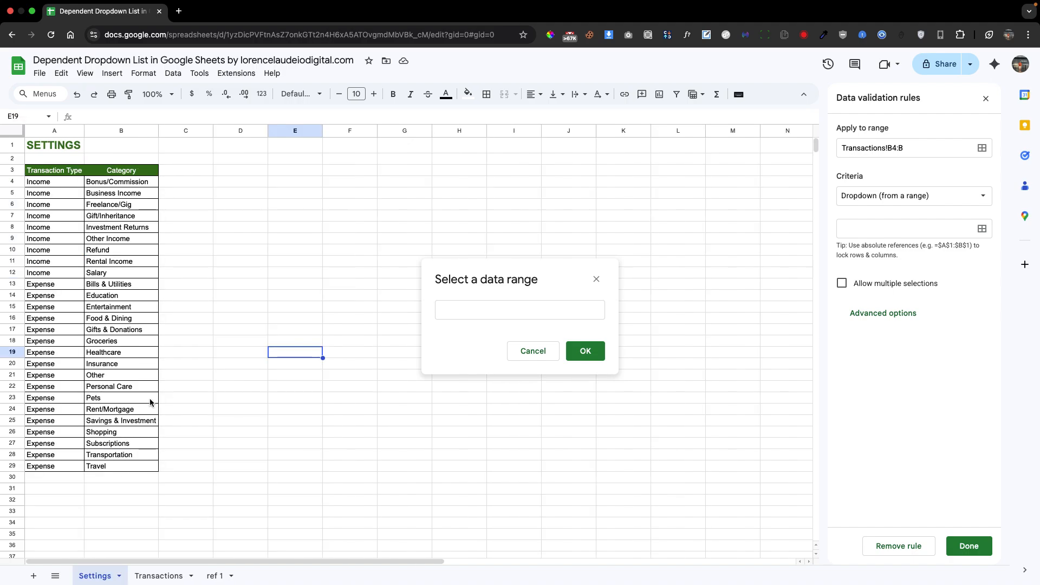
pyautogui.moveTo(65, 185); pyautogui.dragTo(63, 466)
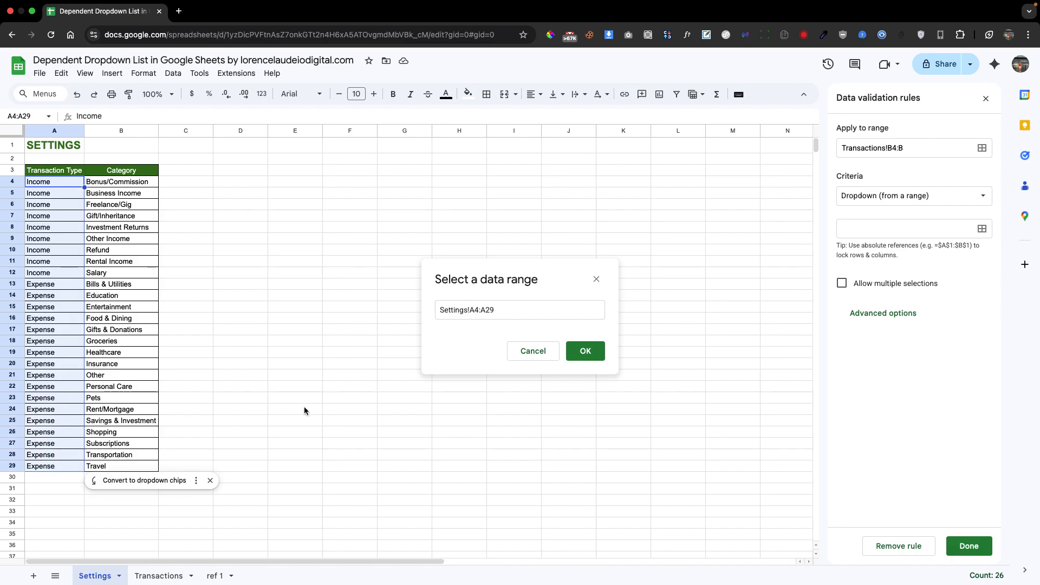
pyautogui.click(503, 307)
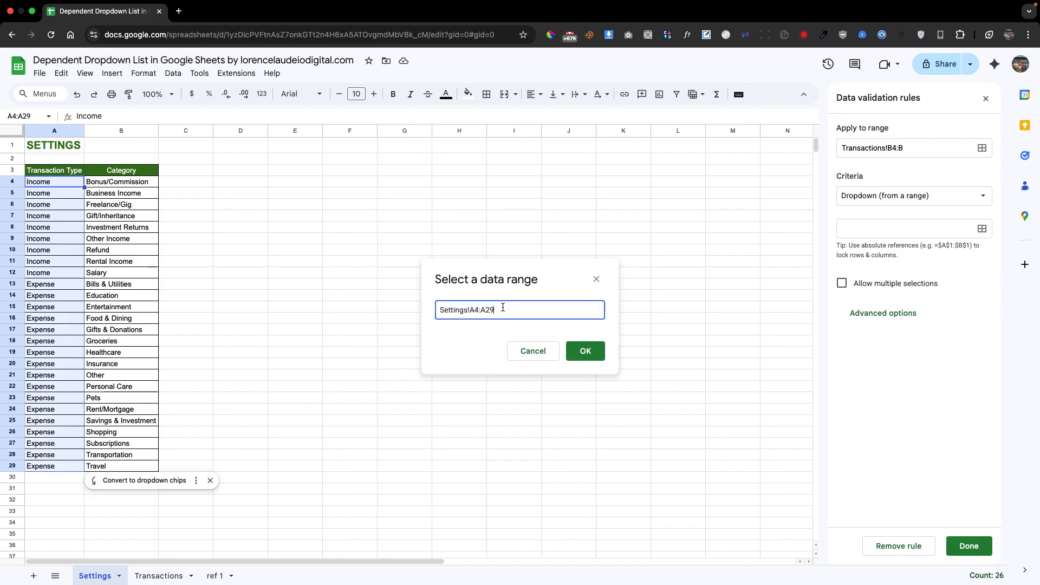
pyautogui.press('BackSpace')
pyautogui.click(587, 352)
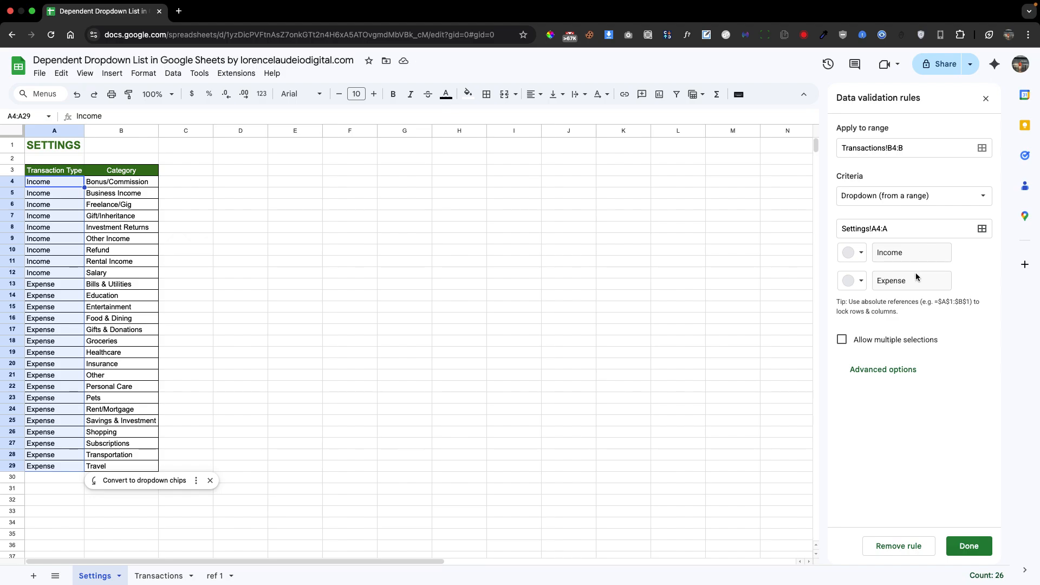
# Step: Colour the Income option dark green and the Expense option dark red, and finish the validation rule
pyautogui.click(856, 260)
pyautogui.click(894, 310)
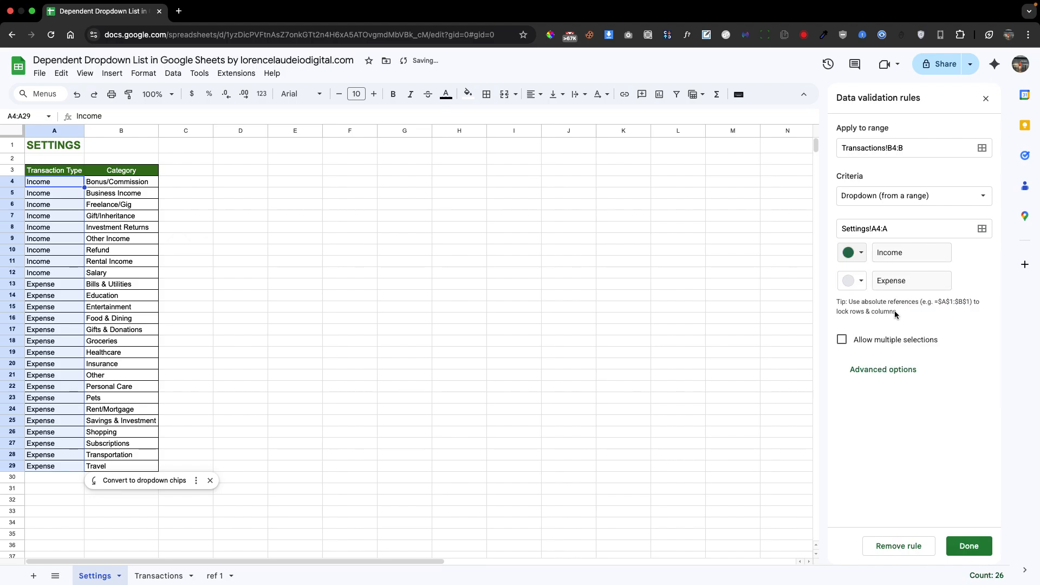
pyautogui.click(857, 290)
pyautogui.click(873, 336)
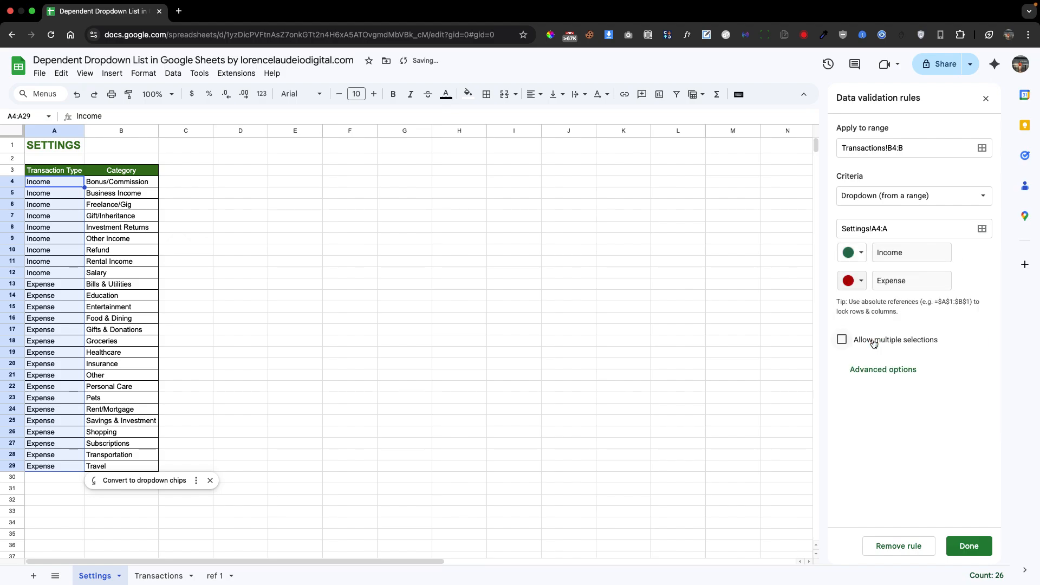
pyautogui.click(969, 546)
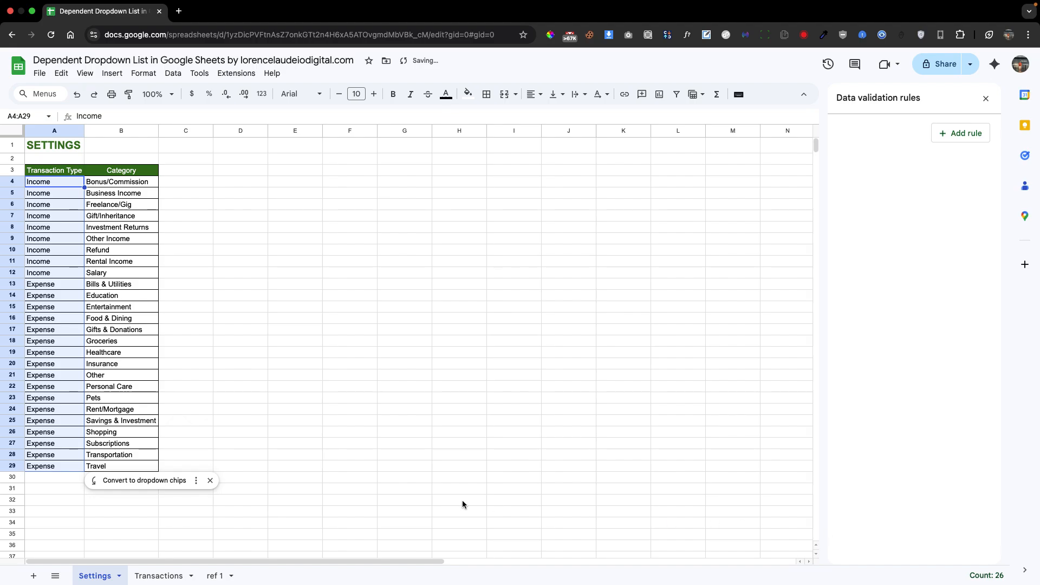
# Step: On the Transactions sheet, choose Income in B4, Expense in B5 and Income in B6
pyautogui.click(151, 576)
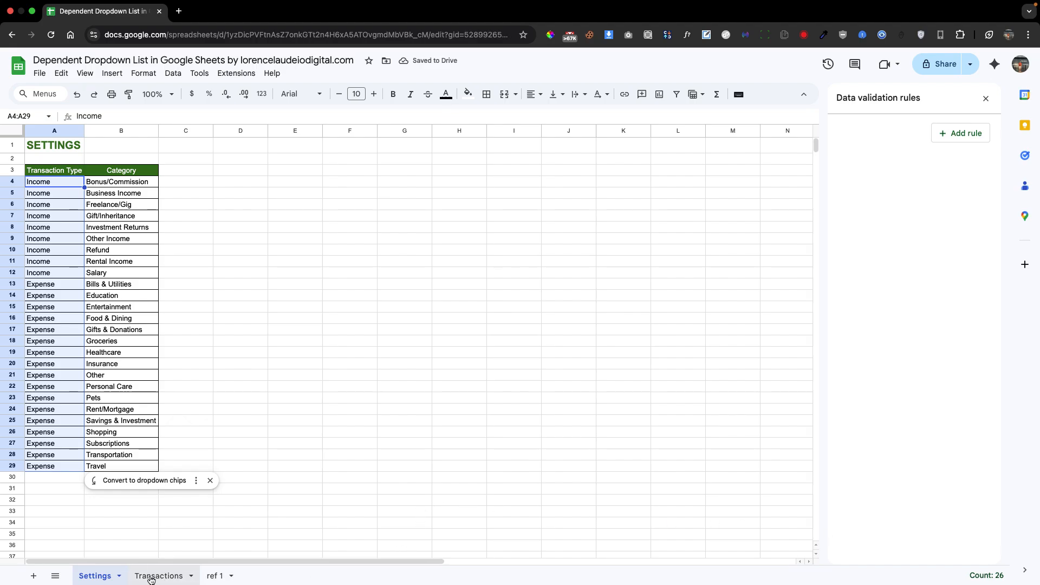
pyautogui.click(110, 181)
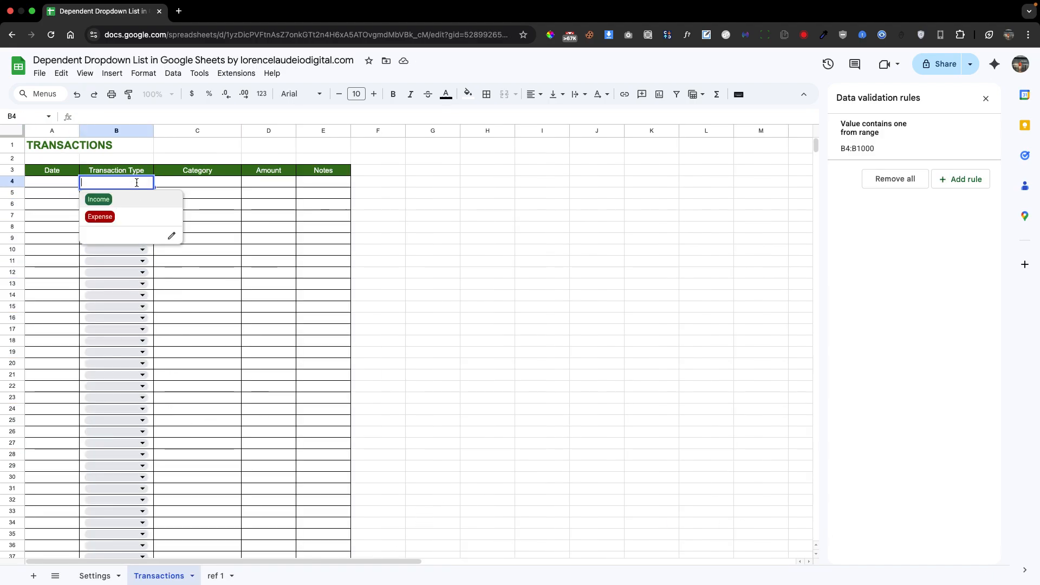
pyautogui.click(133, 200)
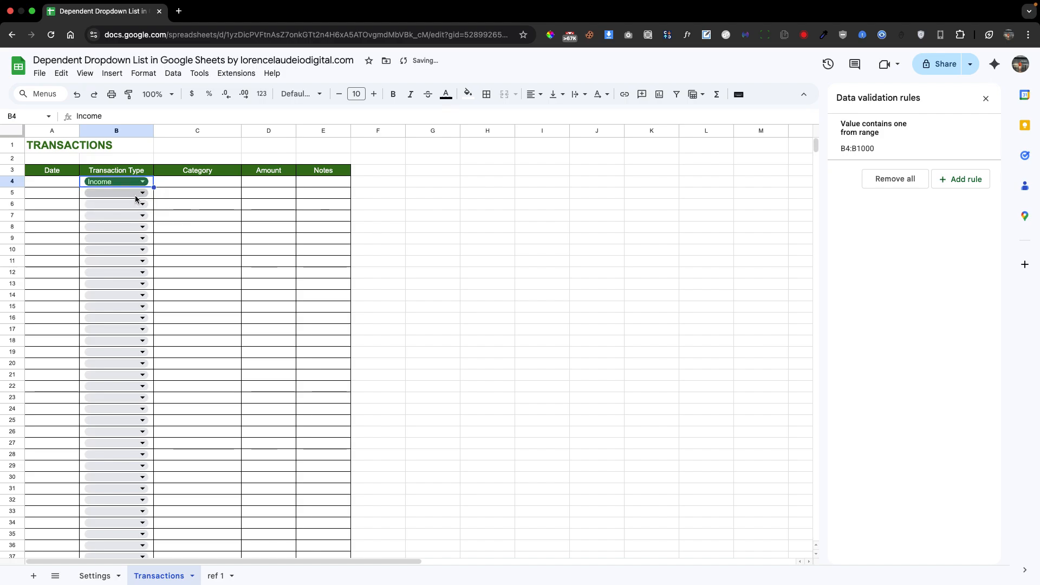
pyautogui.click(135, 194)
pyautogui.click(128, 231)
pyautogui.click(134, 206)
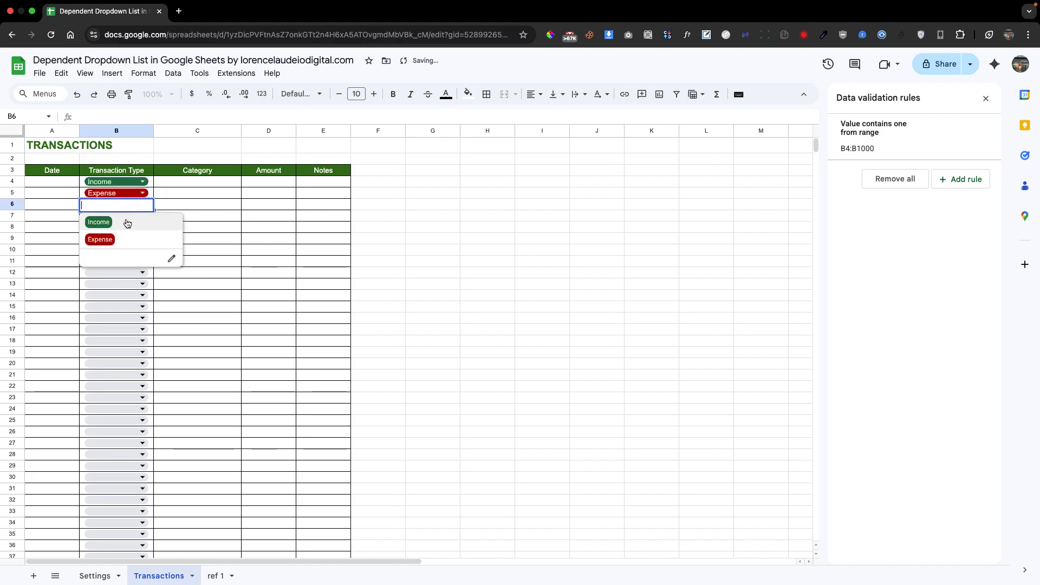
pyautogui.click(126, 222)
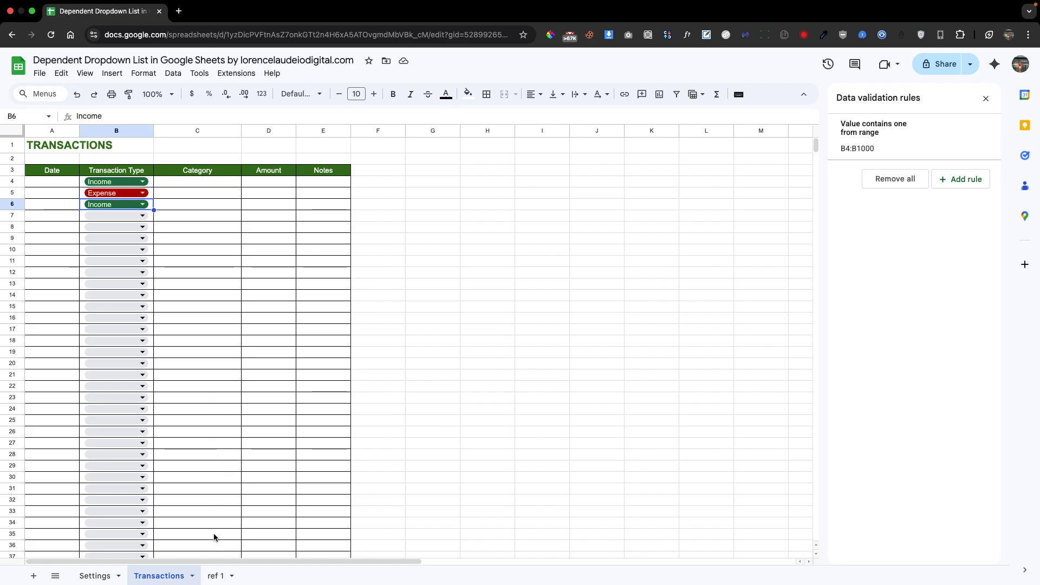
# Step: In cell A1 of the ref 1 sheet, enter =ArrayFormula(Transactions!B4:B) to mirror the transaction types
pyautogui.click(213, 576)
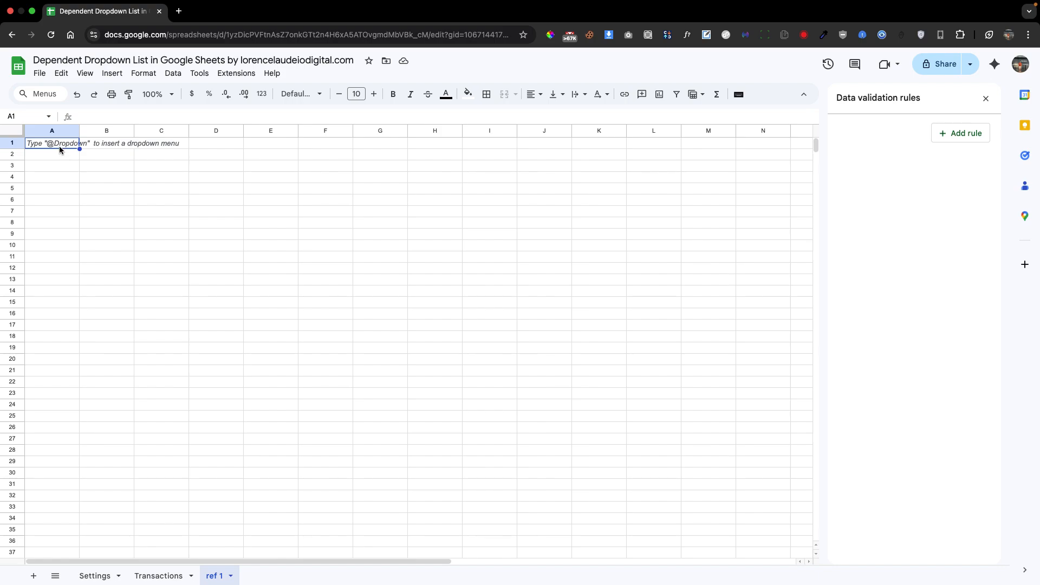
pyautogui.write('=')
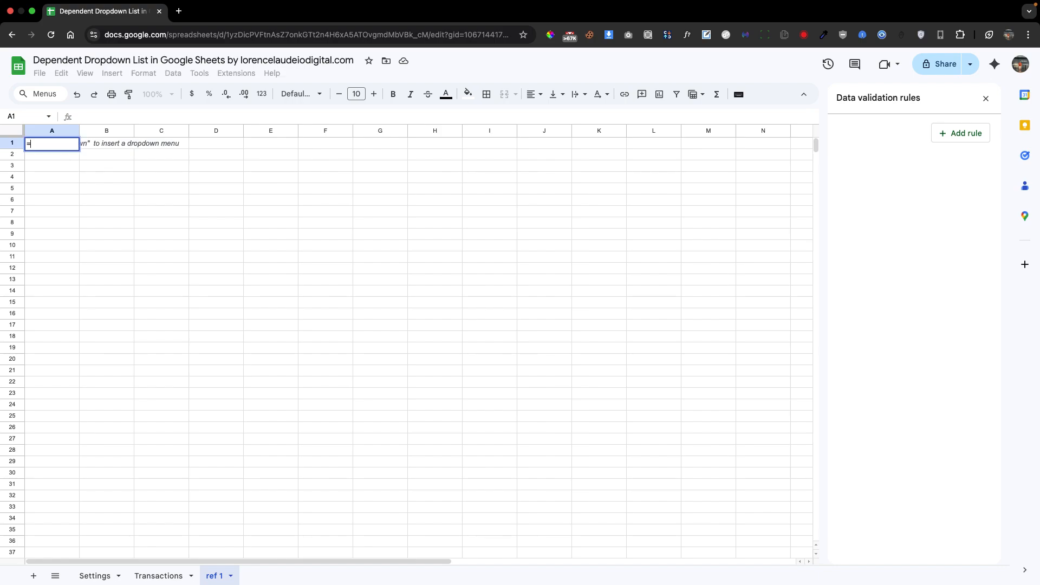
pyautogui.click(147, 579)
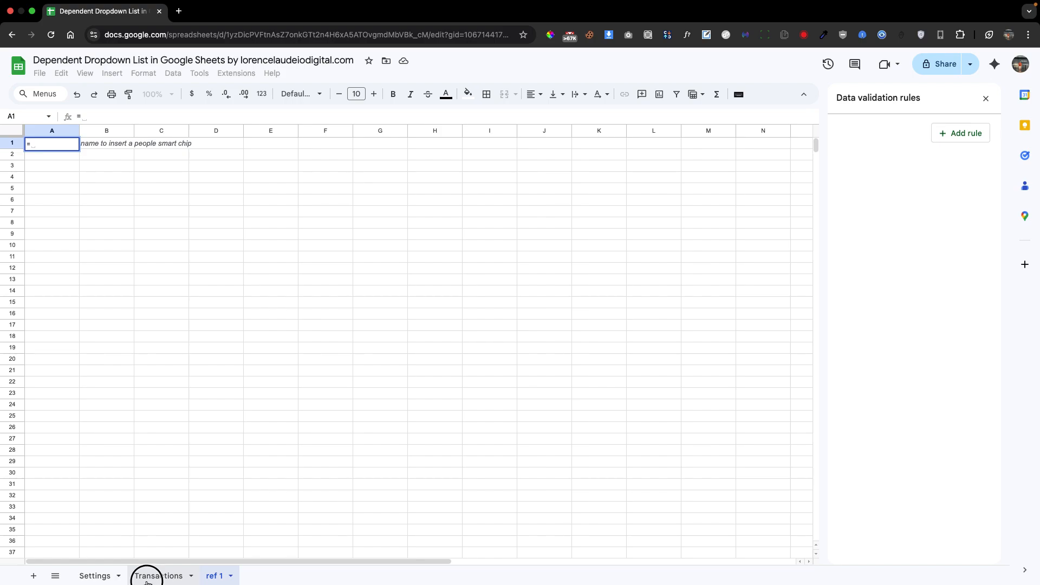
pyautogui.moveTo(146, 183); pyautogui.dragTo(144, 227)
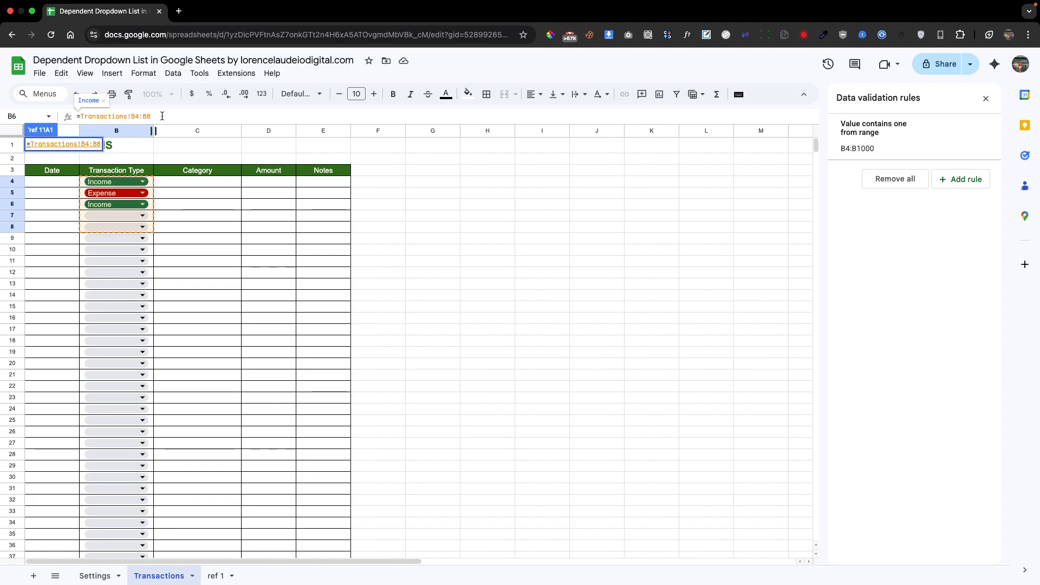
pyautogui.press('BackSpace')
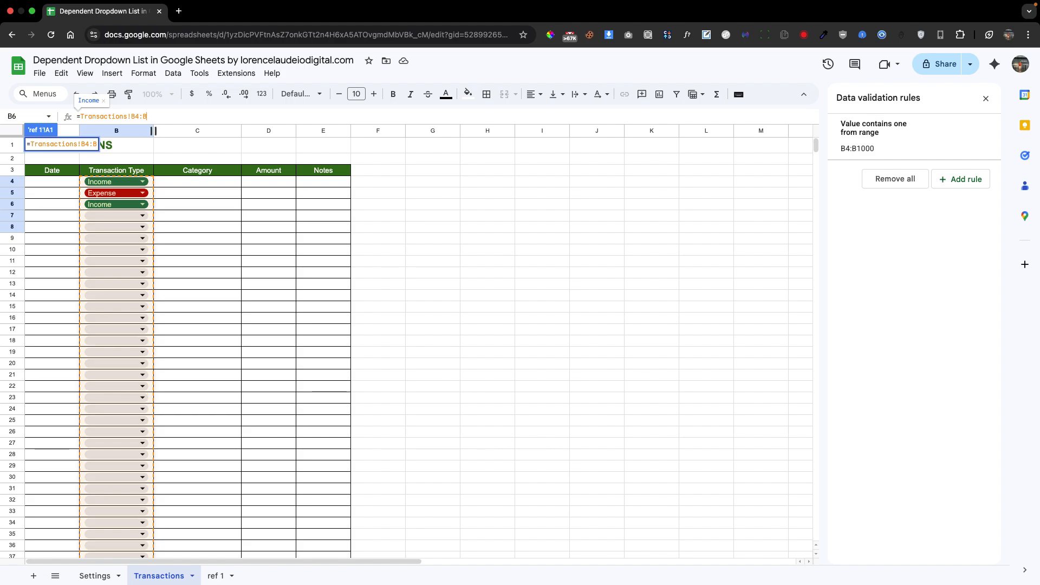
pyautogui.press('super+shift+Return')
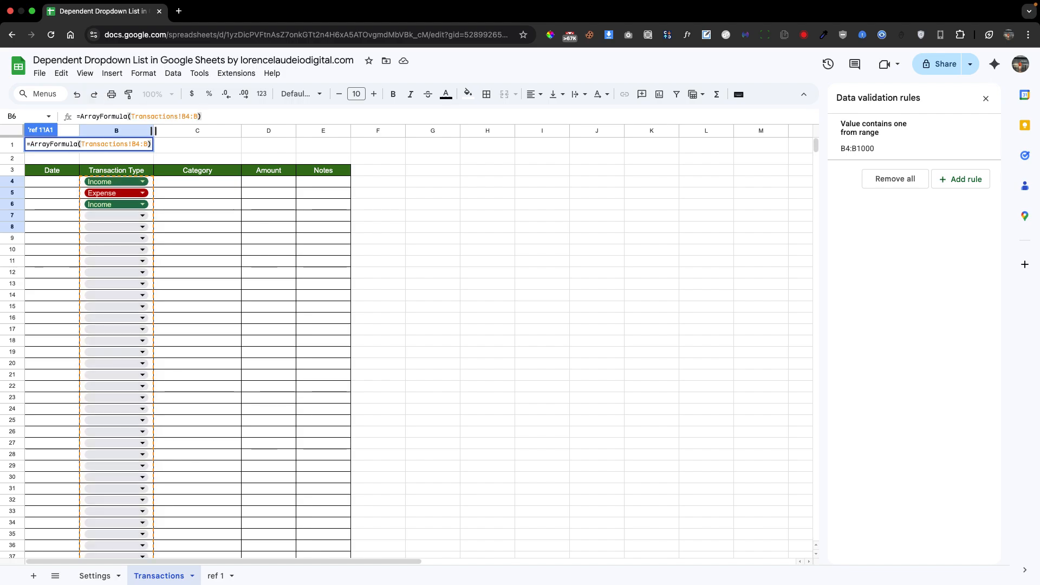
pyautogui.press('Return')
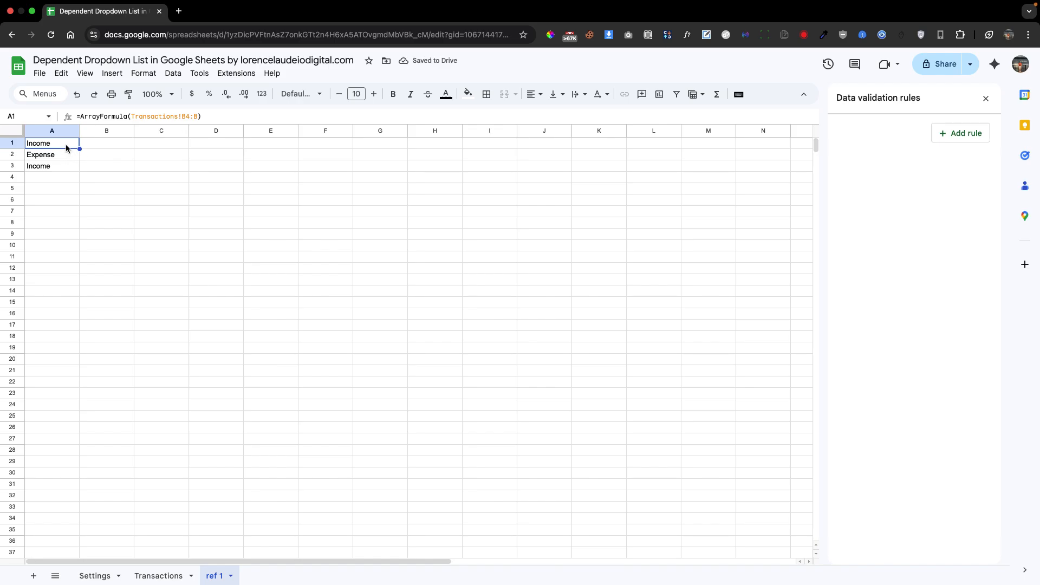
# Step: Choose Expense in B7 of the Transactions sheet and check the mirrored list on the ref 1 sheet
pyautogui.click(165, 575)
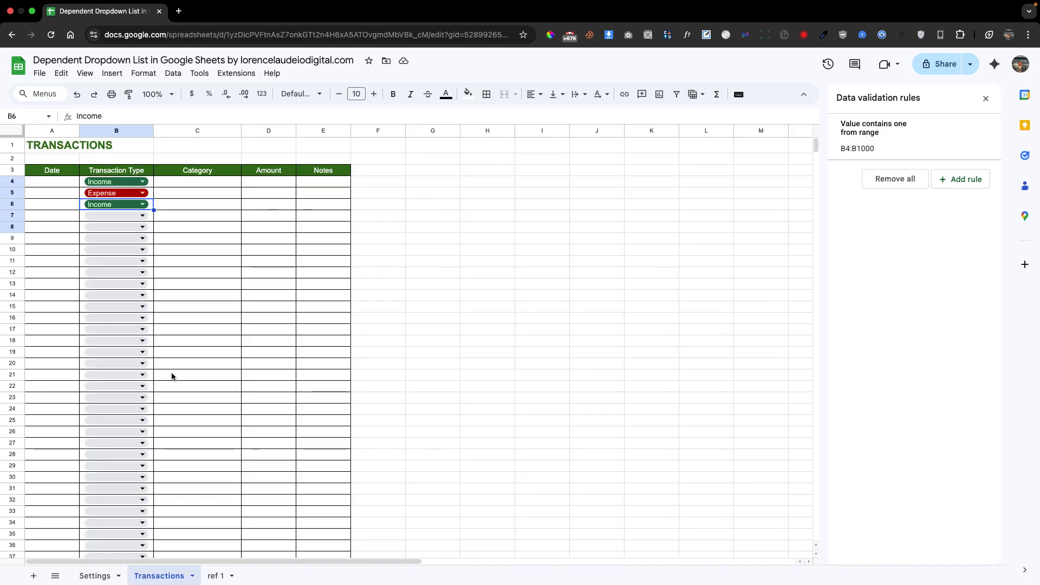
pyautogui.click(126, 217)
pyautogui.click(125, 250)
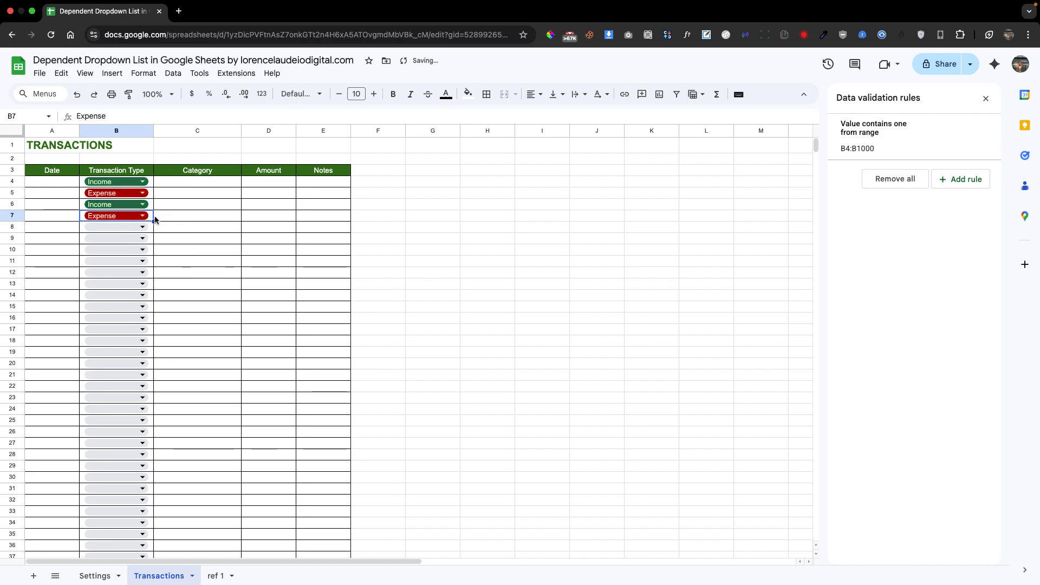
pyautogui.click(214, 575)
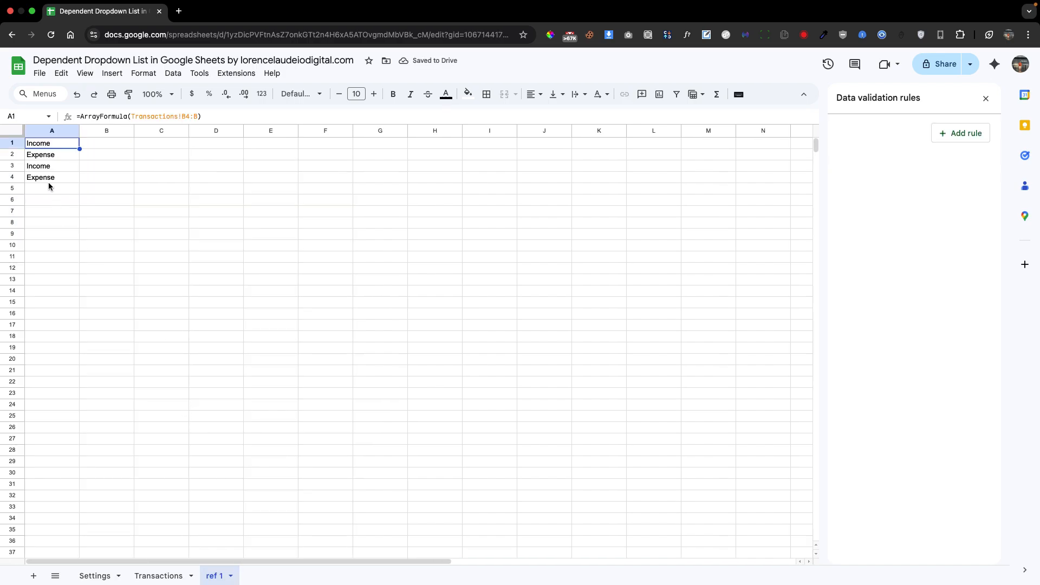
pyautogui.click(112, 145)
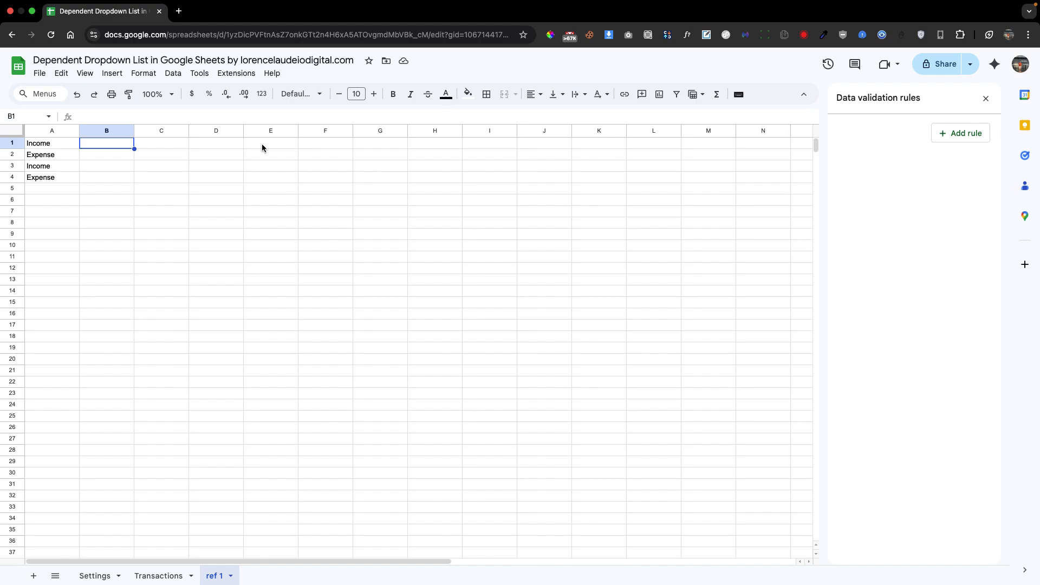
pyautogui.click(121, 146)
pyautogui.moveTo(121, 146); pyautogui.dragTo(274, 142)
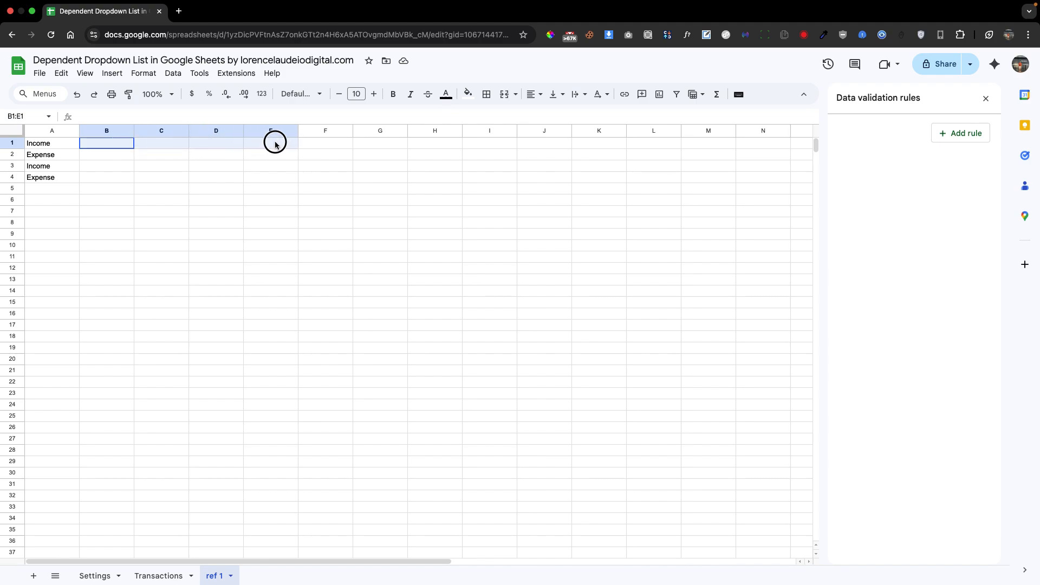
# Step: In cell B1 of the ref 1 sheet, start a FILTER formula with the category range Settings!B4:B
pyautogui.click(57, 146)
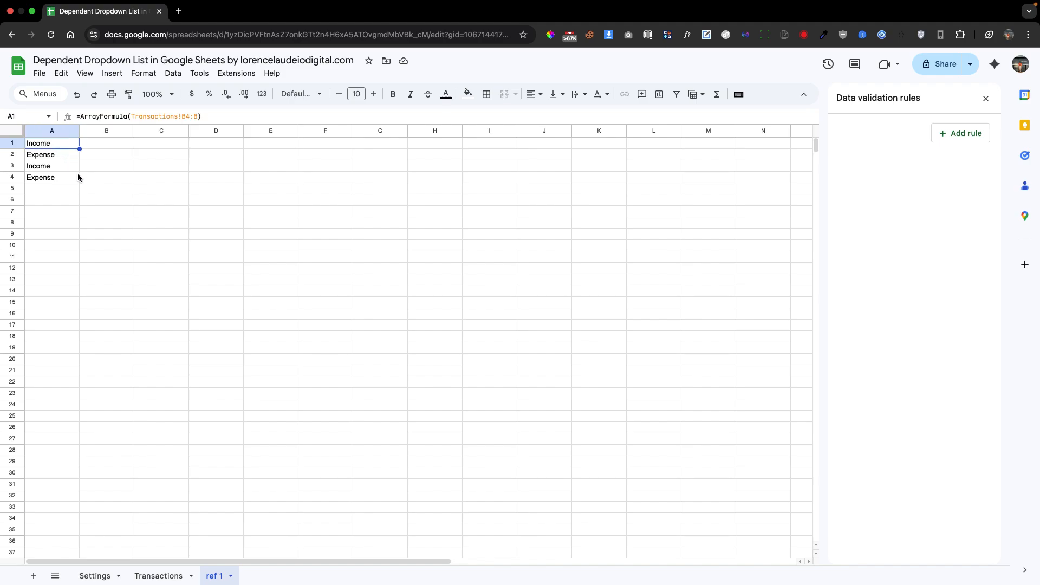
pyautogui.click(103, 177)
pyautogui.click(111, 145)
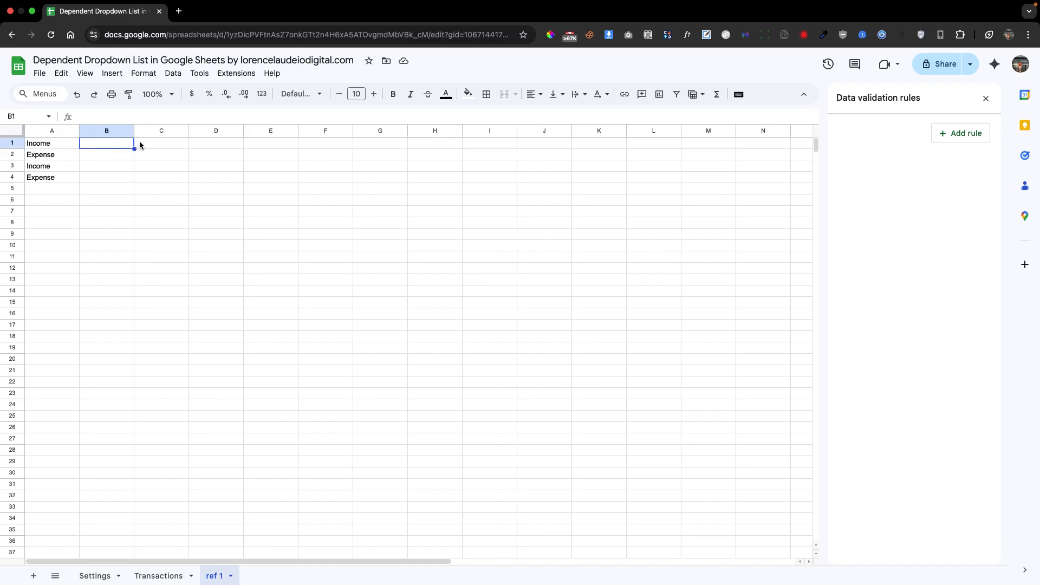
pyautogui.write('=filter')
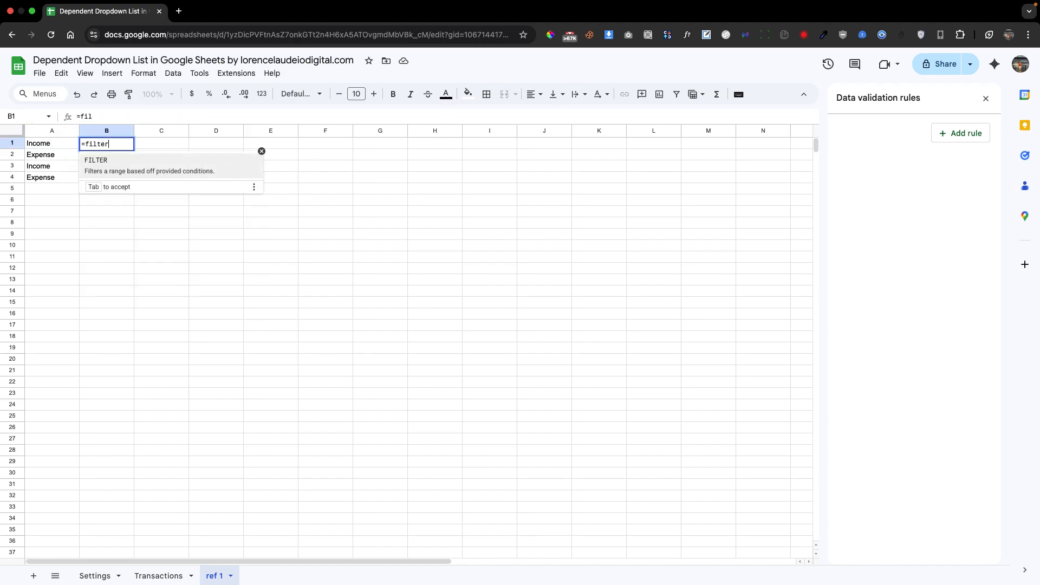
pyautogui.press('Tab')
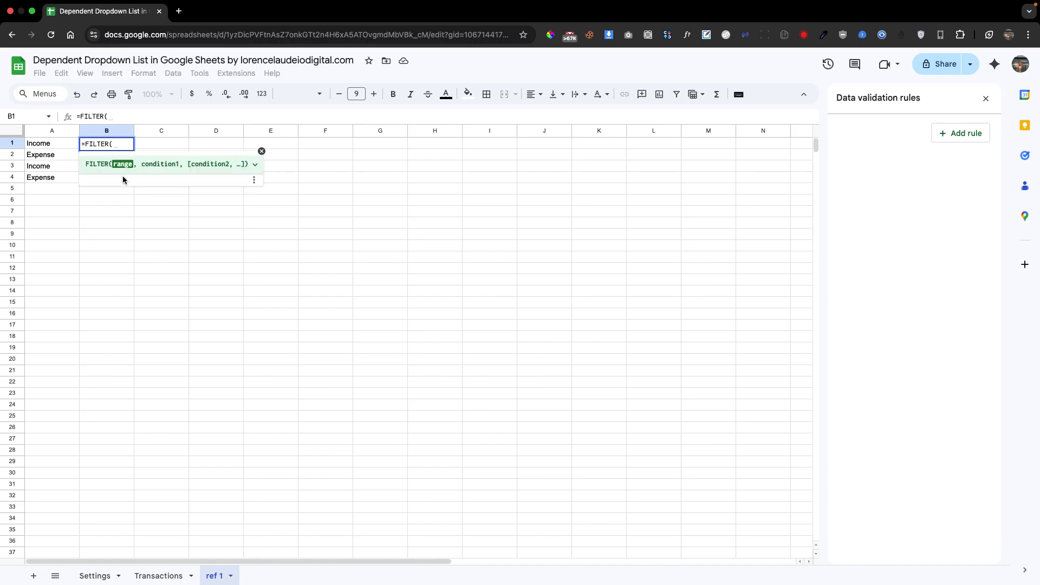
pyautogui.click(106, 573)
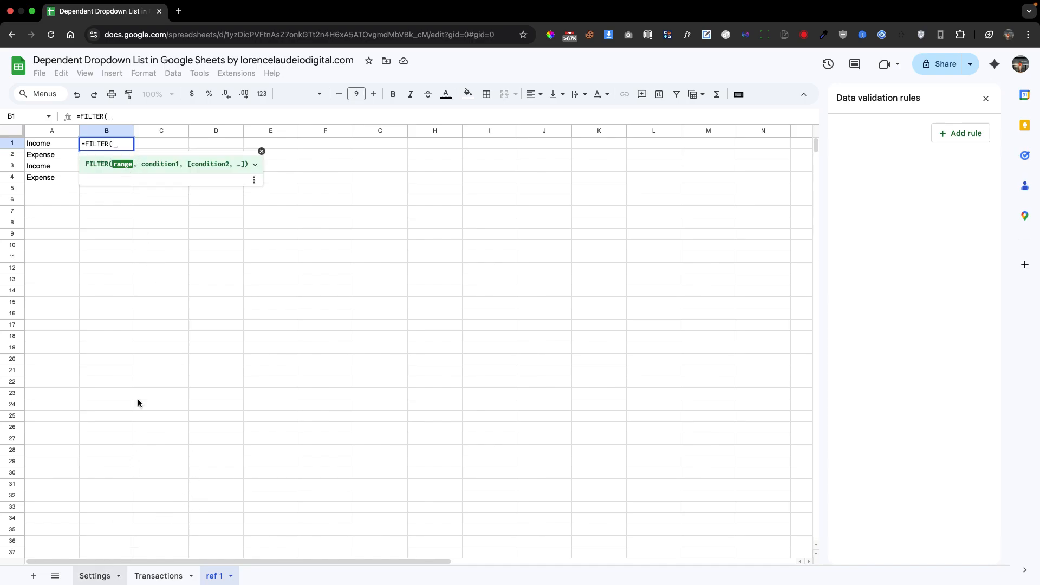
pyautogui.moveTo(142, 183); pyautogui.dragTo(146, 465)
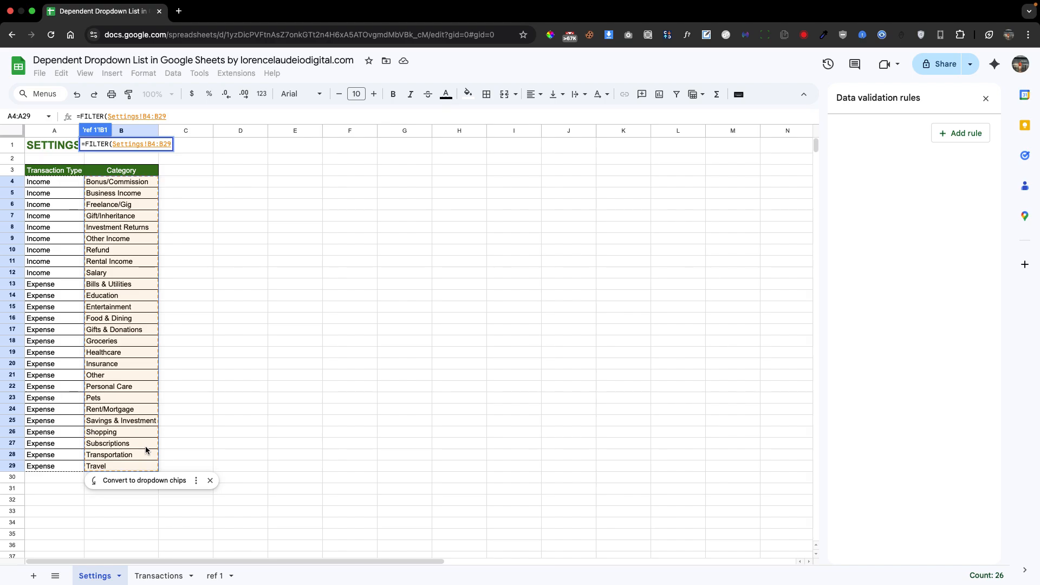
pyautogui.press('BackSpace')
pyautogui.press('BackSpace')
pyautogui.write(',')
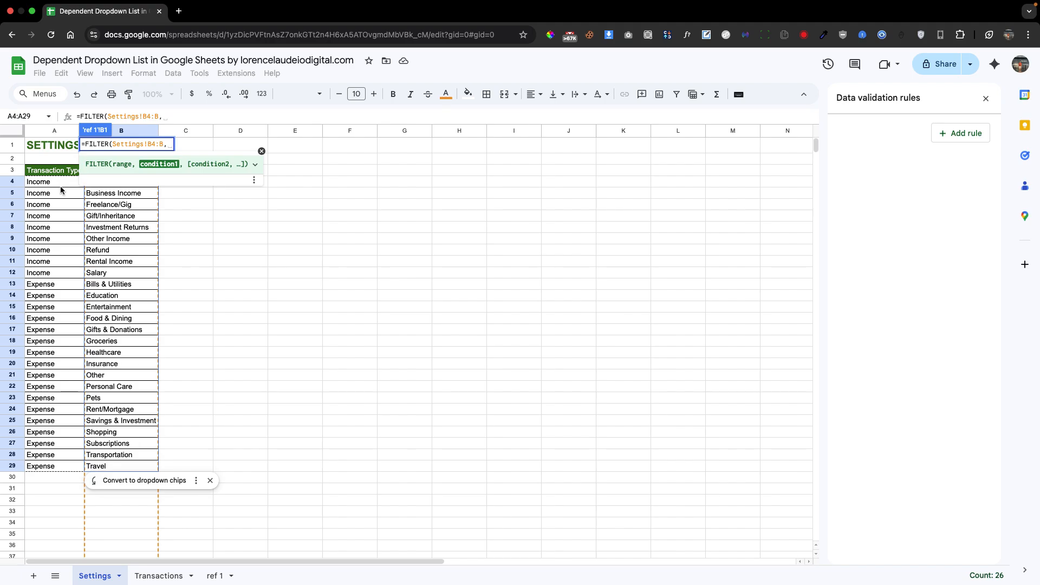
# Step: Complete the FILTER formula with the condition Settings!A4:A=A1, referring to the transaction type on the ref 1 sheet
pyautogui.moveTo(57, 183); pyautogui.dragTo(70, 469)
pyautogui.press('BackSpace')
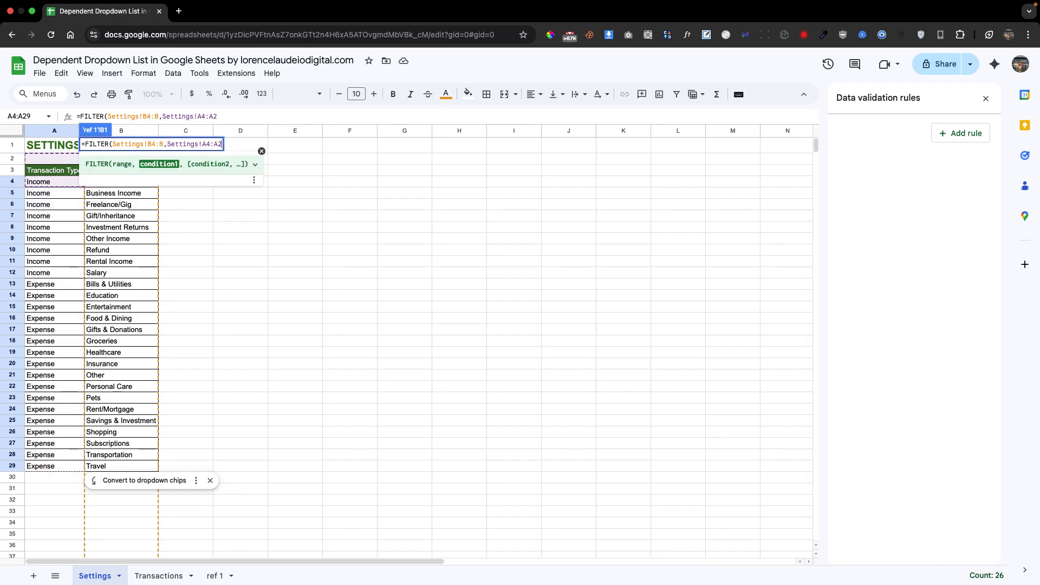
pyautogui.press('BackSpace')
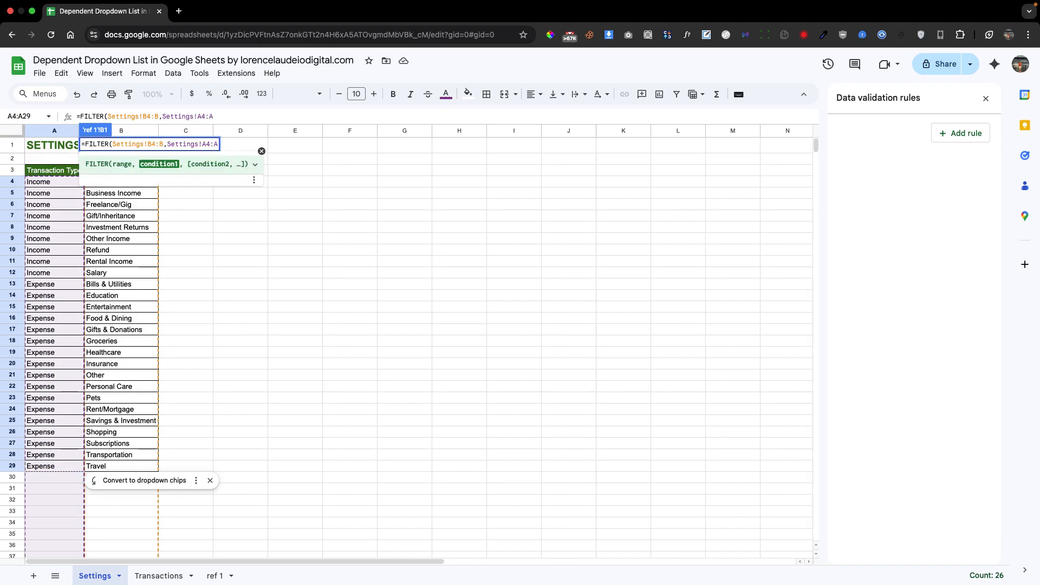
pyautogui.write('=_')
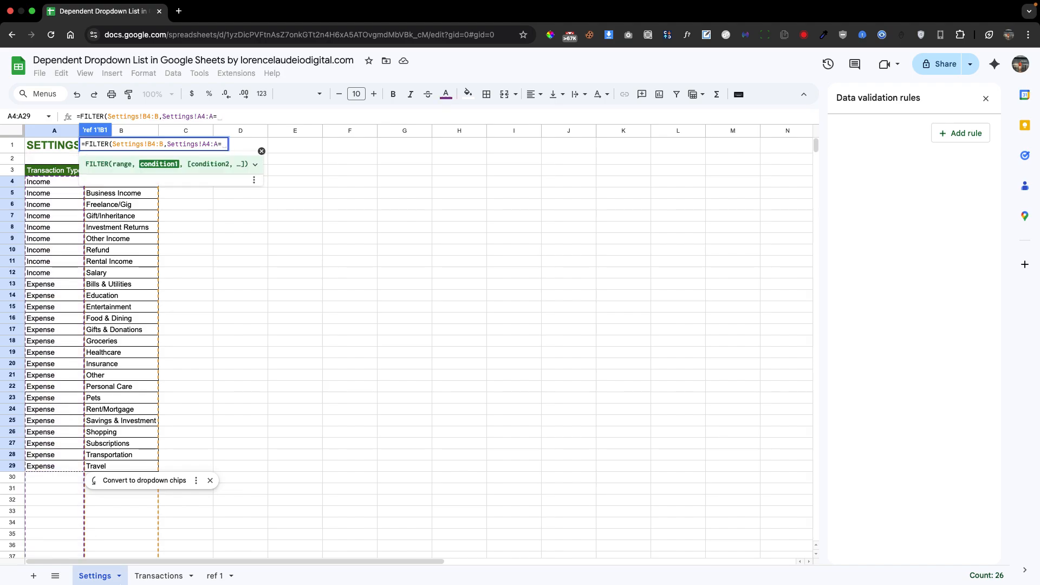
pyautogui.click(215, 575)
pyautogui.click(61, 147)
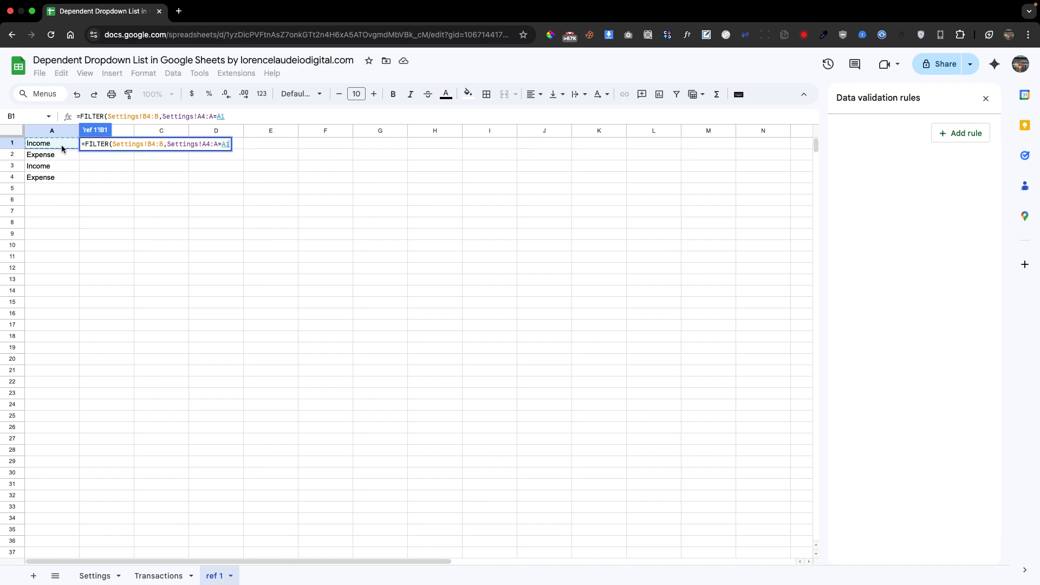
pyautogui.press('Return')
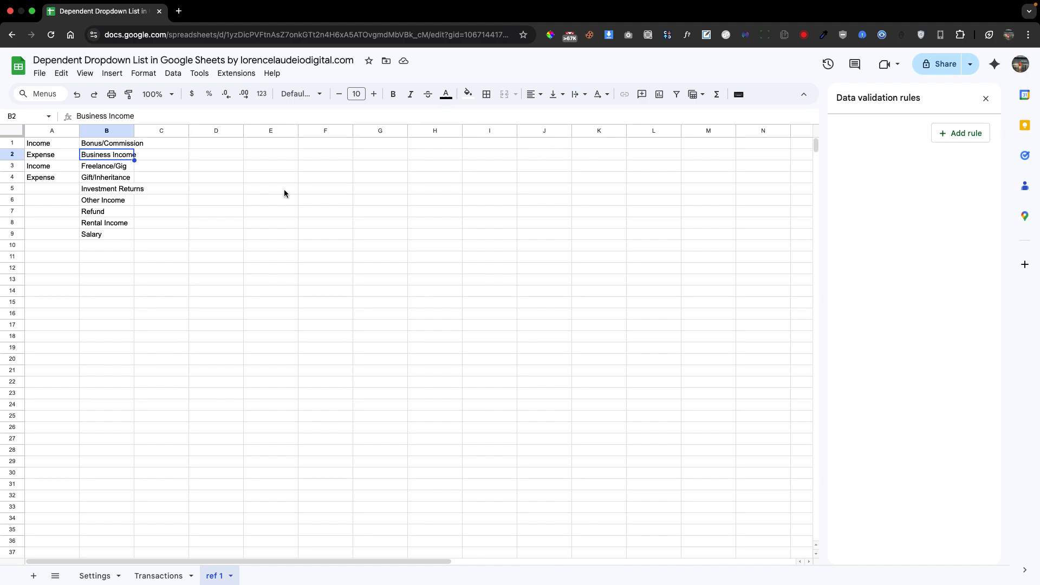
# Step: Wrap the FILTER formula in B1 in TRANSPOSE to lay the categories out across the row
pyautogui.click(95, 144)
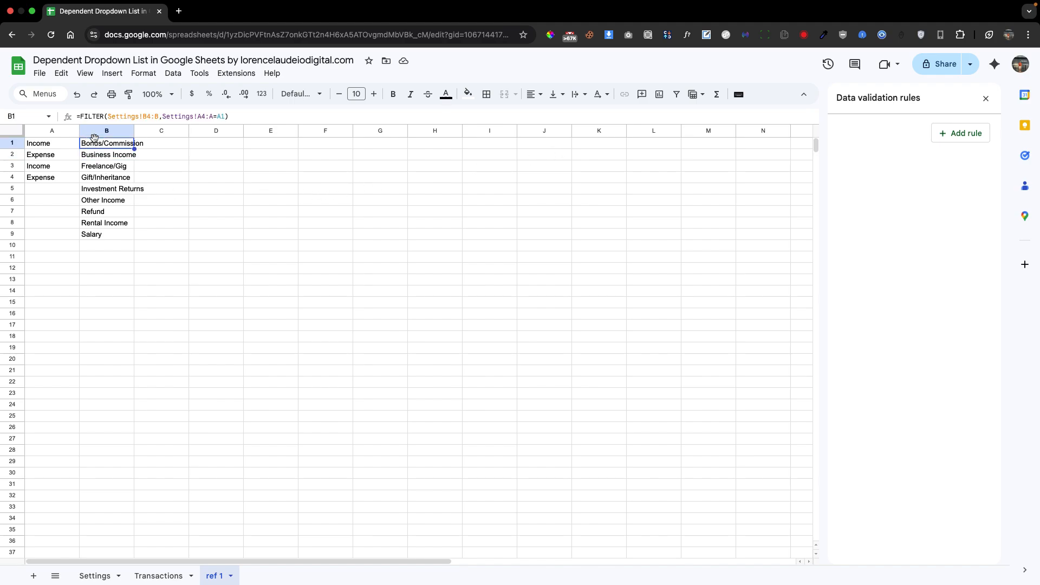
pyautogui.click(82, 118)
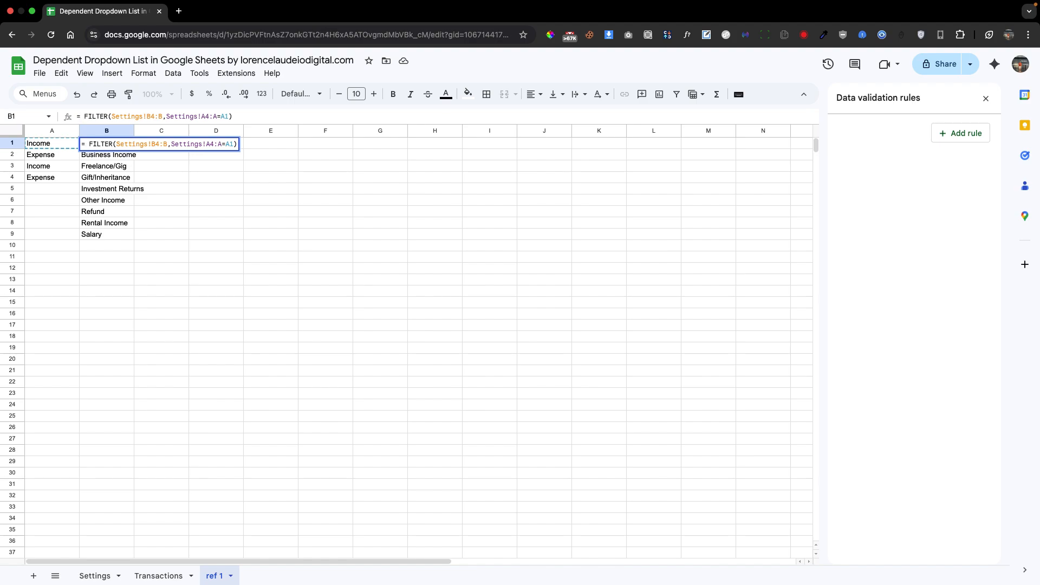
pyautogui.write('TRANSPOSE(')
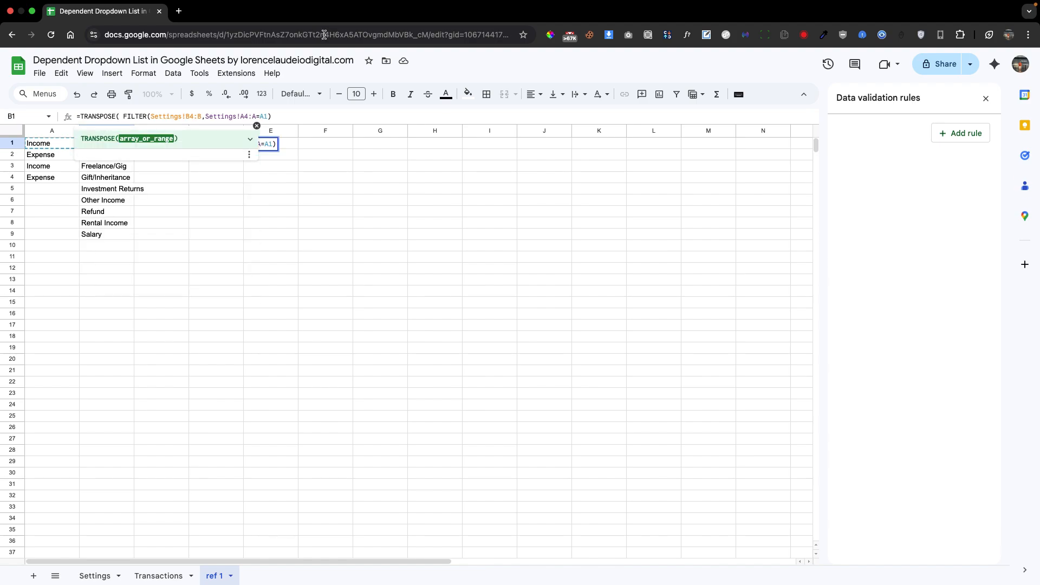
pyautogui.click(319, 119)
pyautogui.write(')')
pyautogui.press('Return')
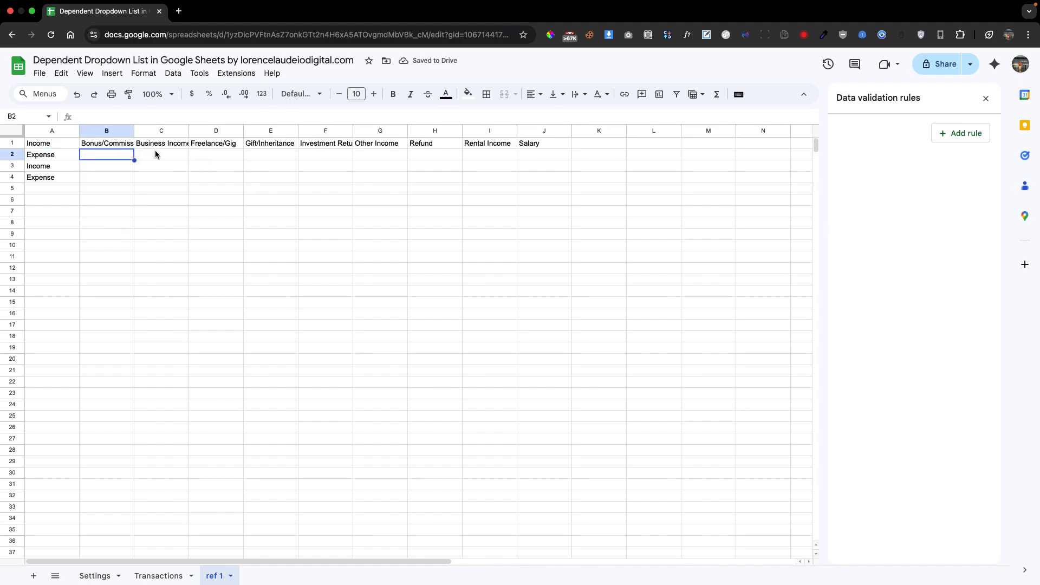
# Step: Try filling the B1 formula down to B4, and test it by choosing Income in B8 of the Transactions sheet
pyautogui.click(129, 143)
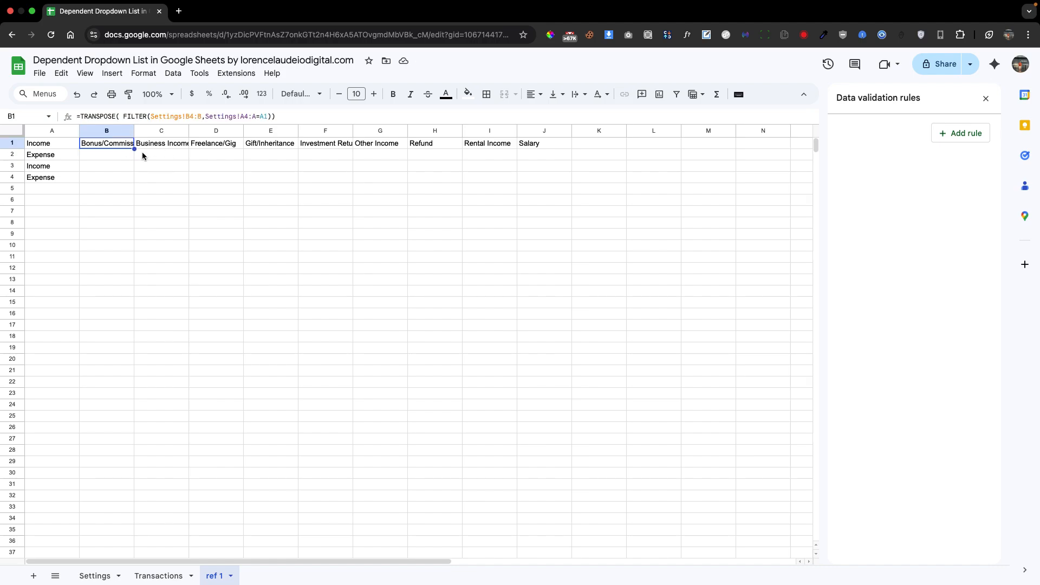
pyautogui.moveTo(133, 148); pyautogui.dragTo(134, 181)
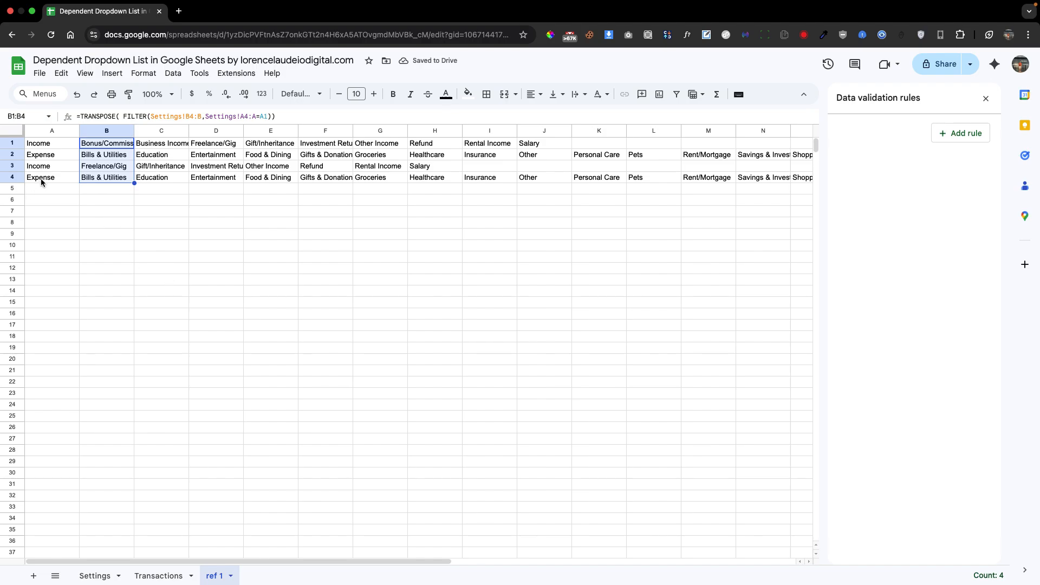
pyautogui.click(162, 573)
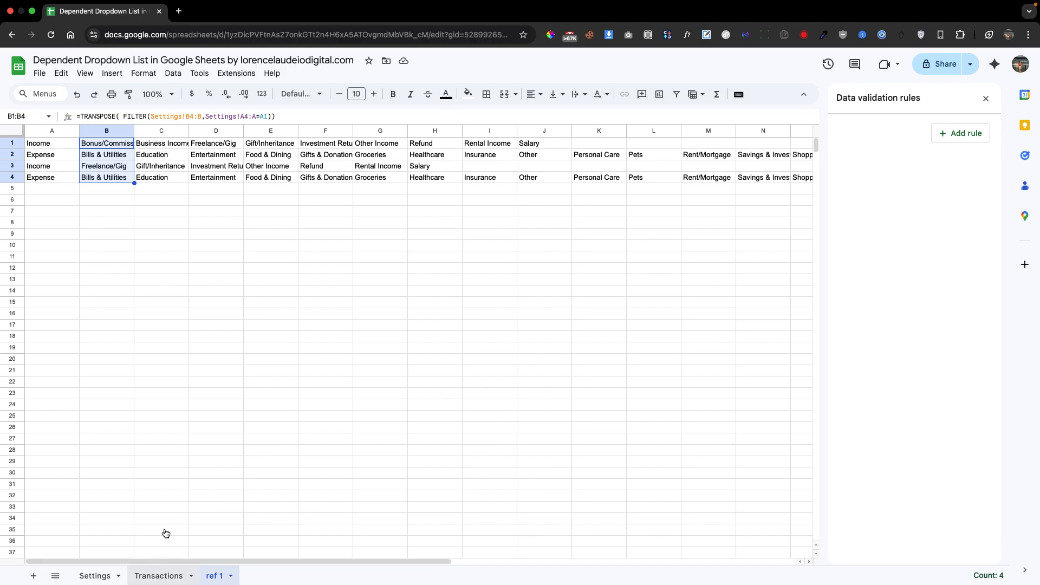
pyautogui.click(127, 230)
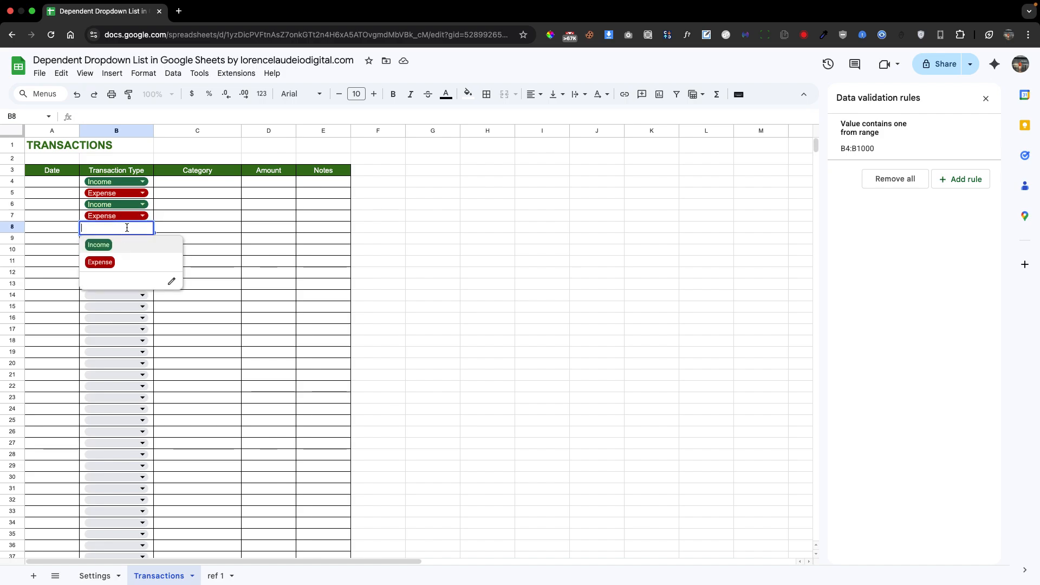
pyautogui.click(132, 246)
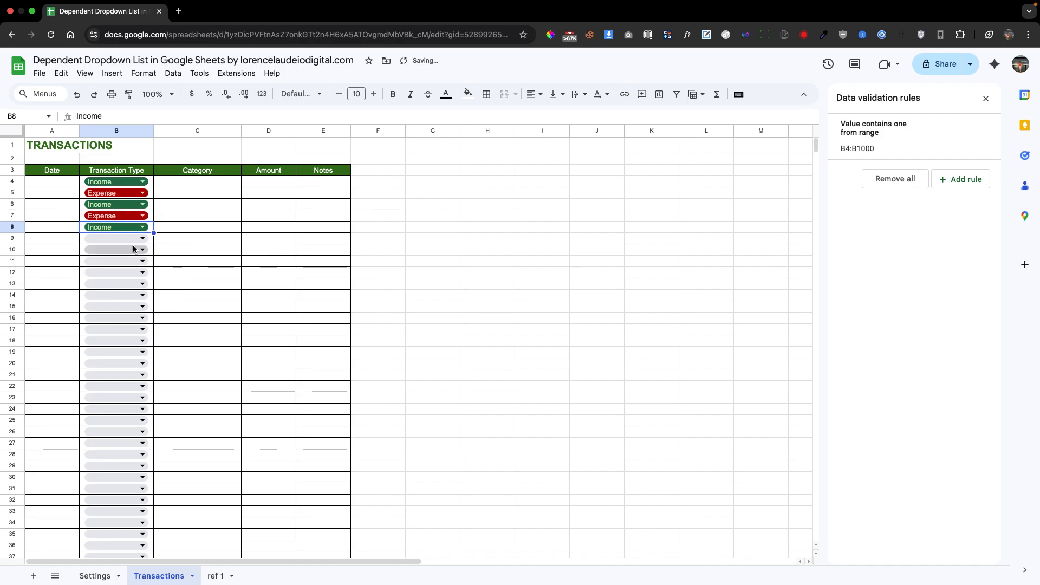
pyautogui.click(217, 575)
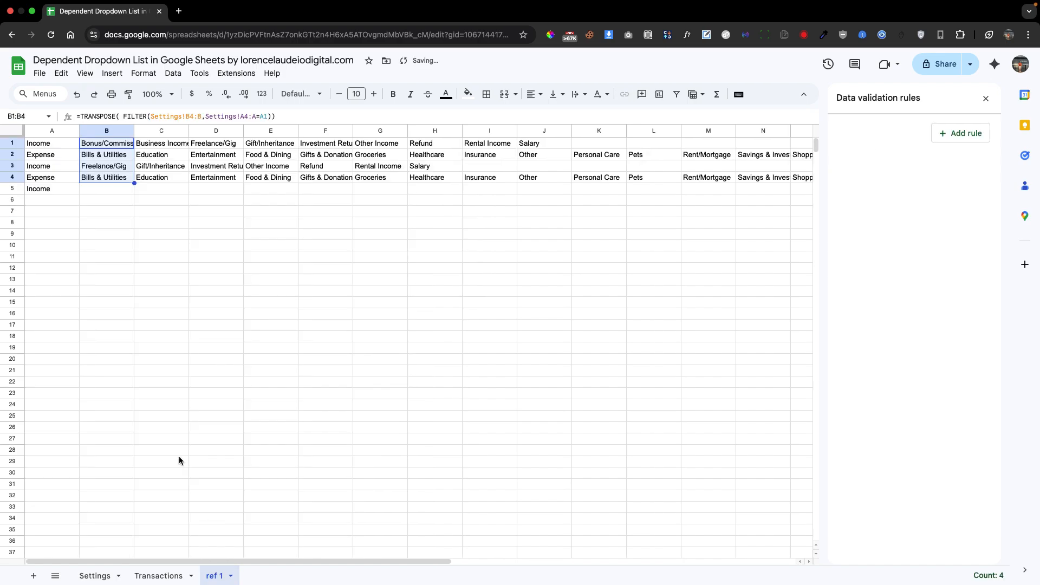
pyautogui.click(121, 181)
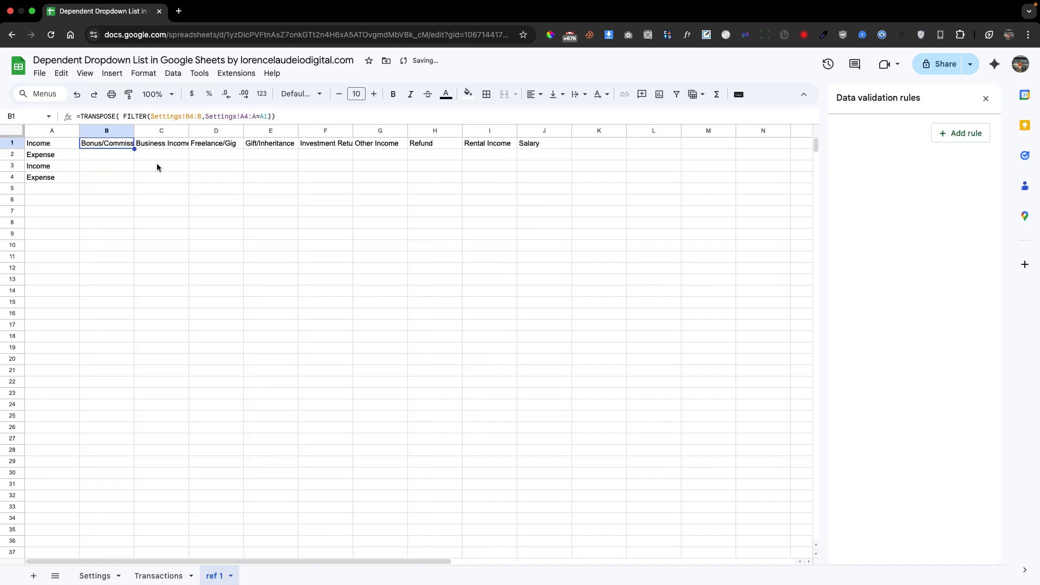
# Step: Insert BYROW(A1:A,lambda(a, in front of the TRANSPOSE part of the B1 formula
pyautogui.click(81, 114)
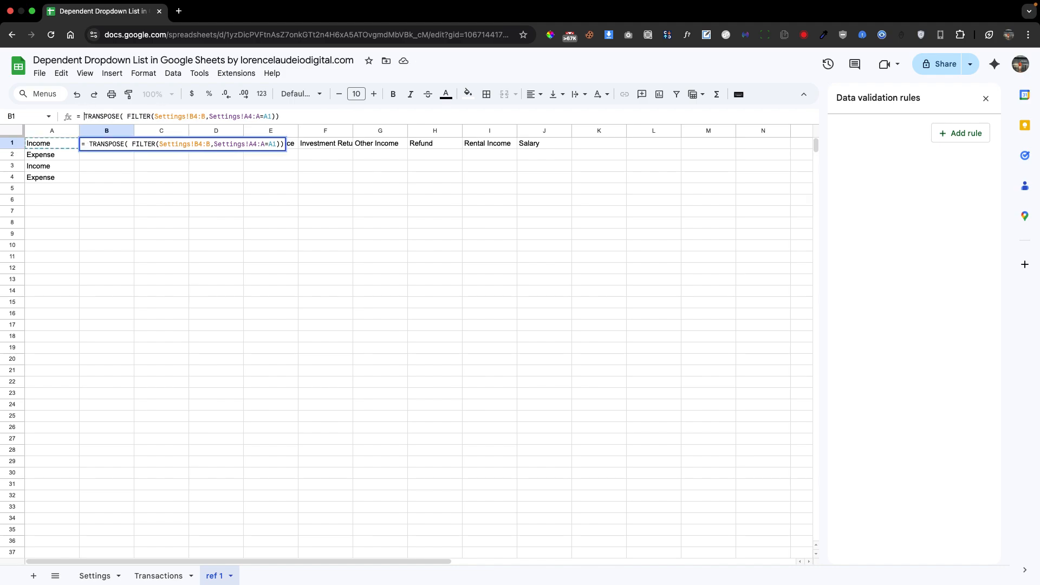
pyautogui.write('byrow')
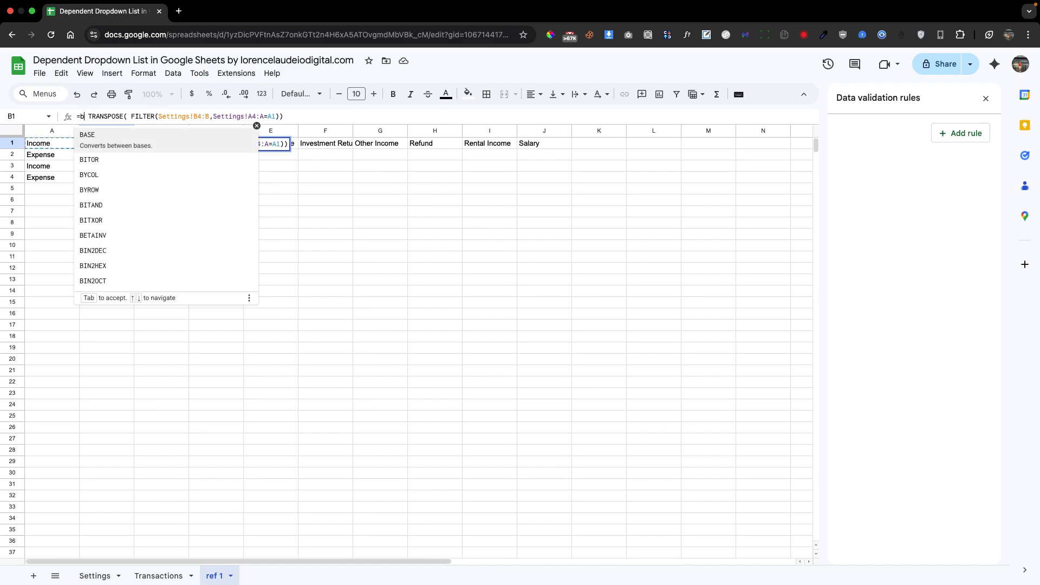
pyautogui.press('Tab')
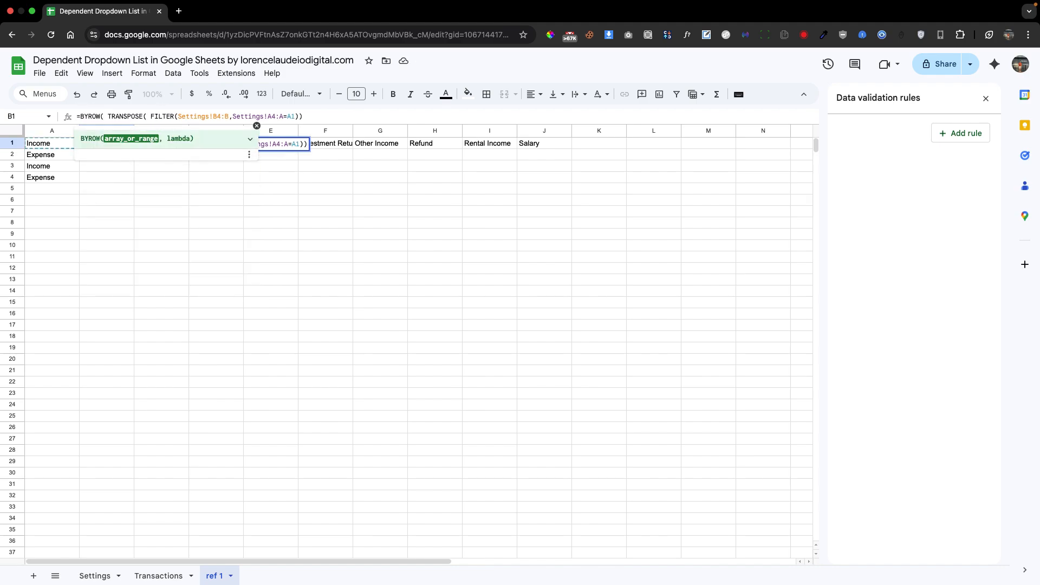
pyautogui.moveTo(66, 144); pyautogui.dragTo(68, 178)
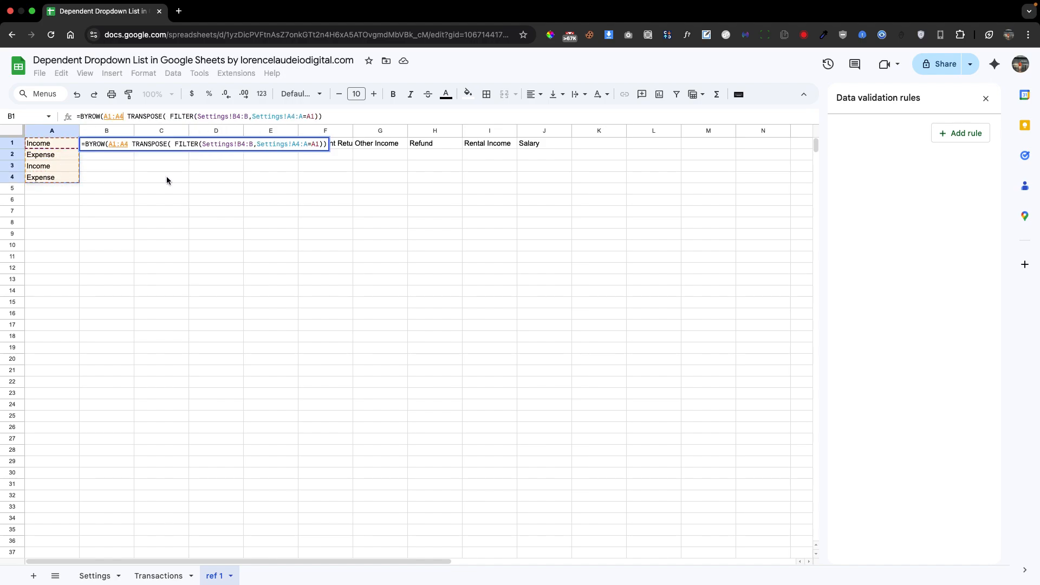
pyautogui.press('BackSpace')
pyautogui.write(',')
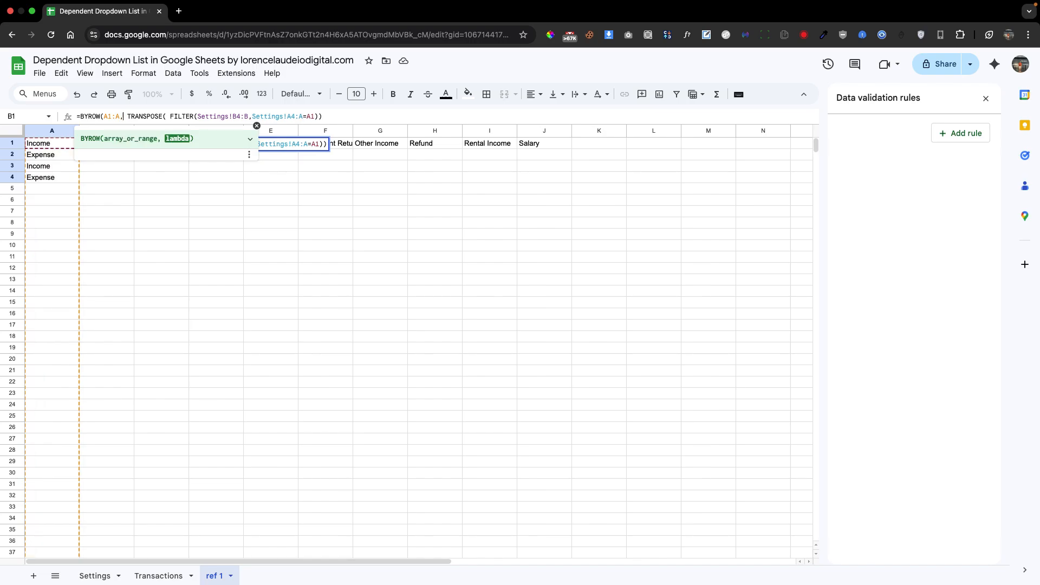
pyautogui.write('lambda')
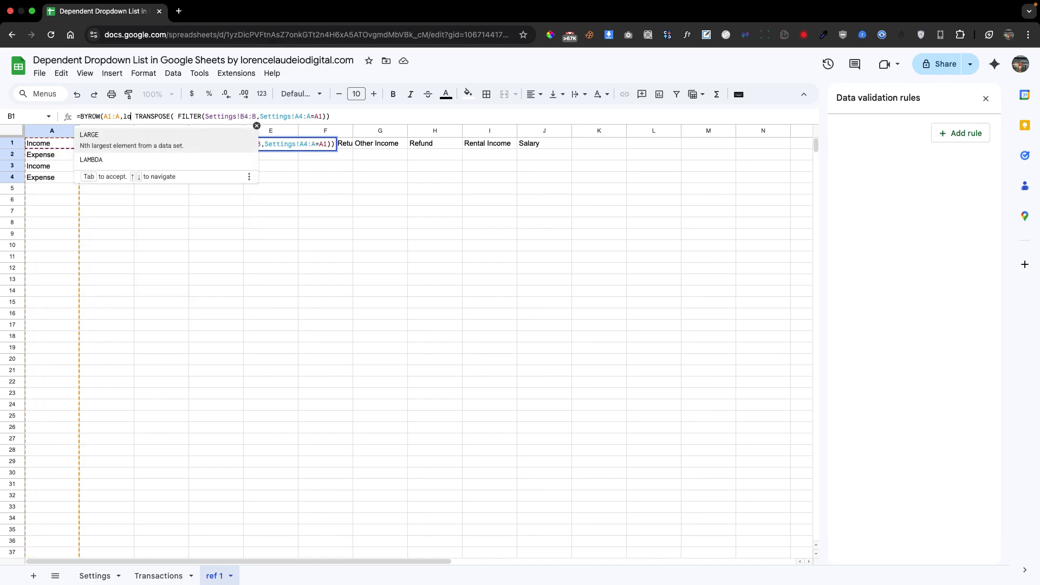
pyautogui.write('(a')
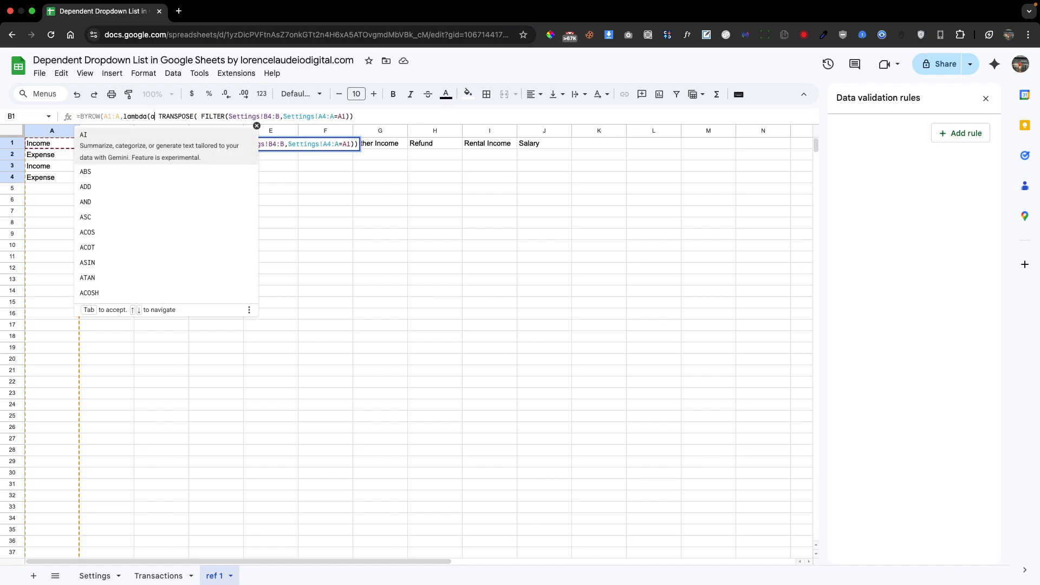
pyautogui.write(',')
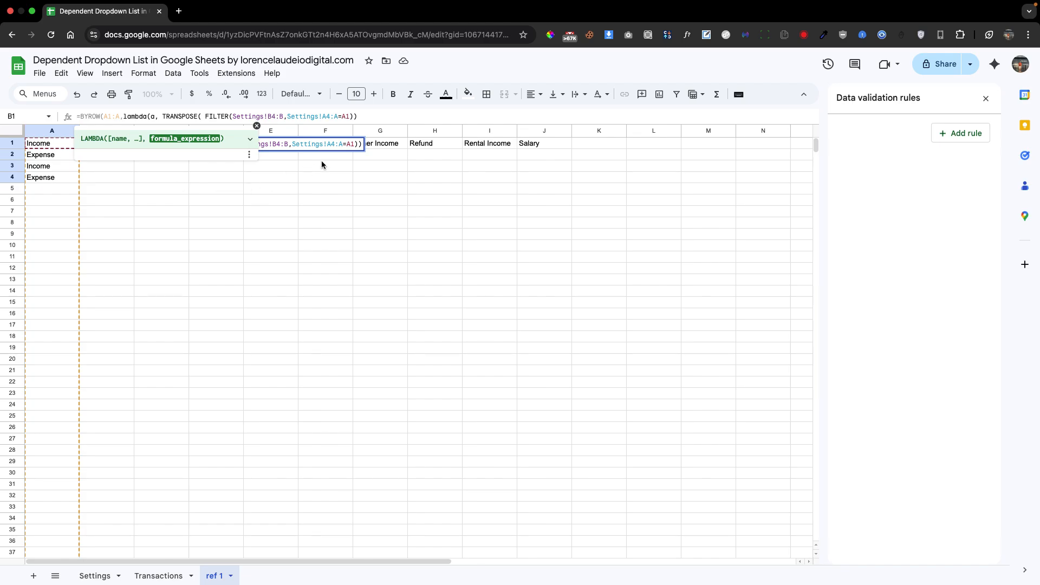
# Step: Replace the A1 reference in the FILTER condition with a and finish the BYROW formula
pyautogui.click(350, 116)
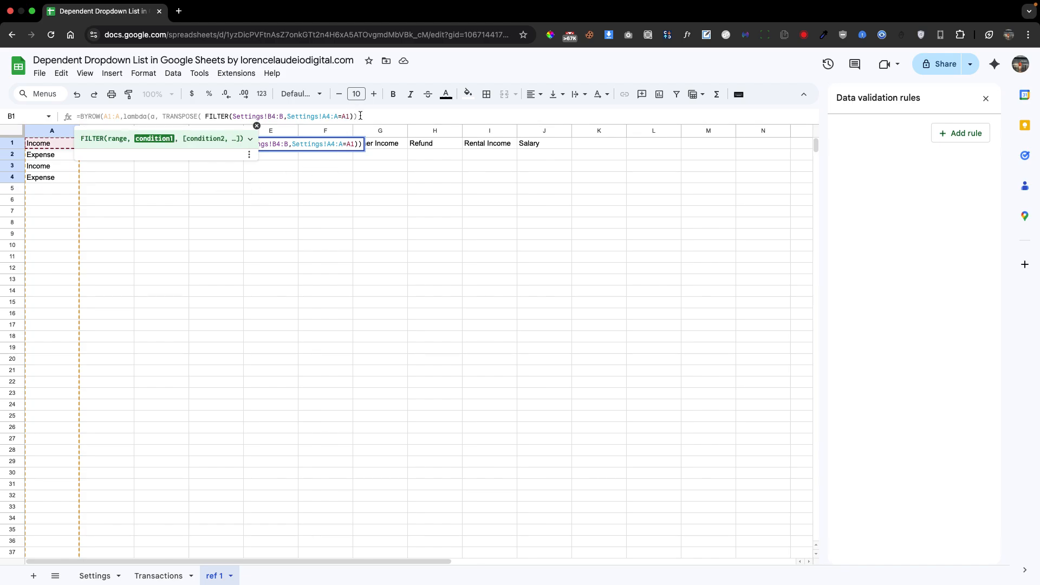
pyautogui.press('BackSpace')
pyautogui.click(342, 116)
pyautogui.press('BackSpace')
pyautogui.write('a')
pyautogui.click(369, 114)
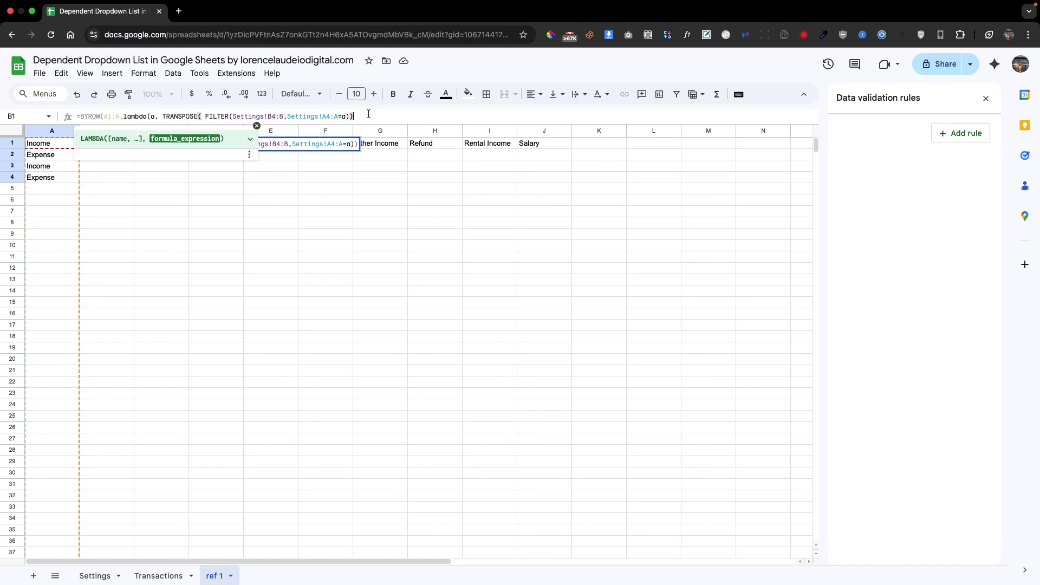
pyautogui.press('Return')
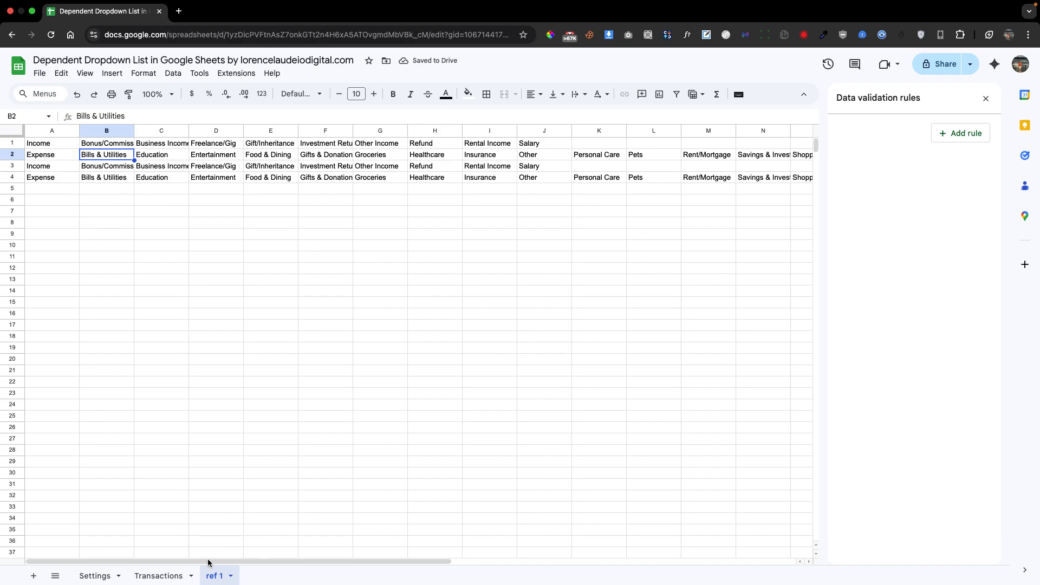
# Step: Set the transaction type in B8 of the Transactions sheet to Income, and check the category row in row 5 of ref 1
pyautogui.click(170, 580)
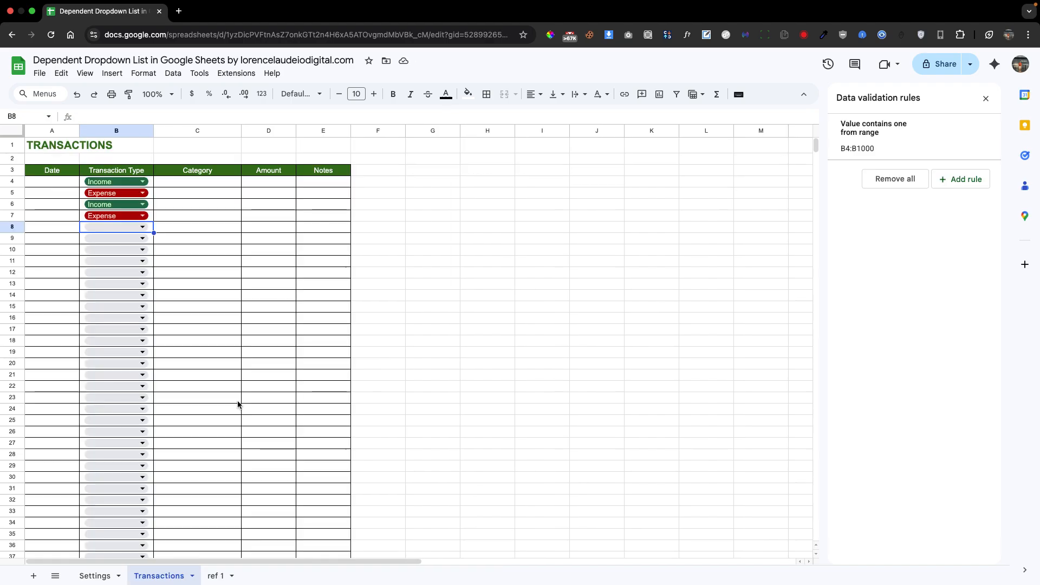
pyautogui.click(137, 231)
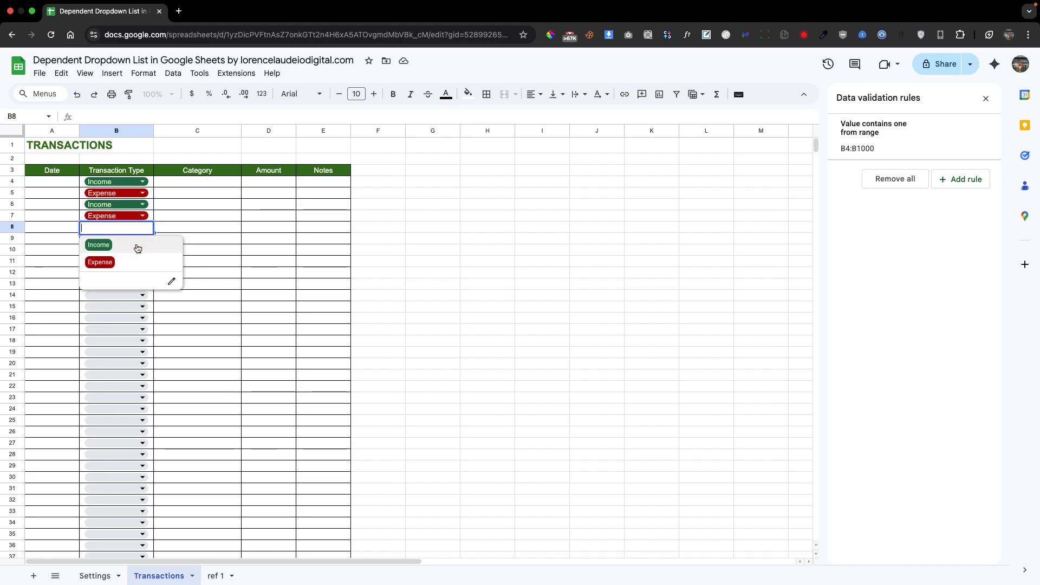
pyautogui.click(137, 244)
pyautogui.click(215, 574)
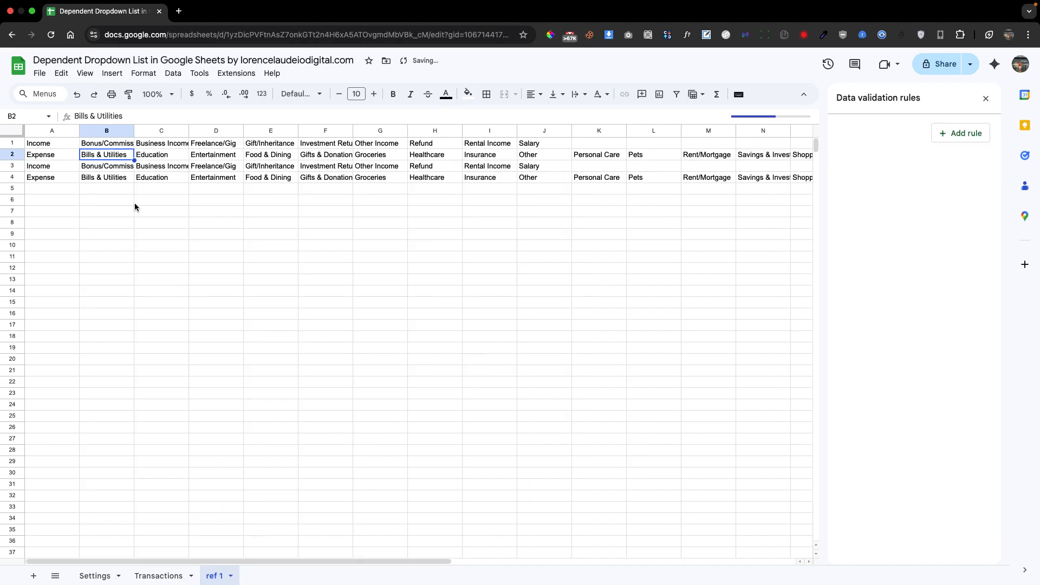
pyautogui.click(96, 179)
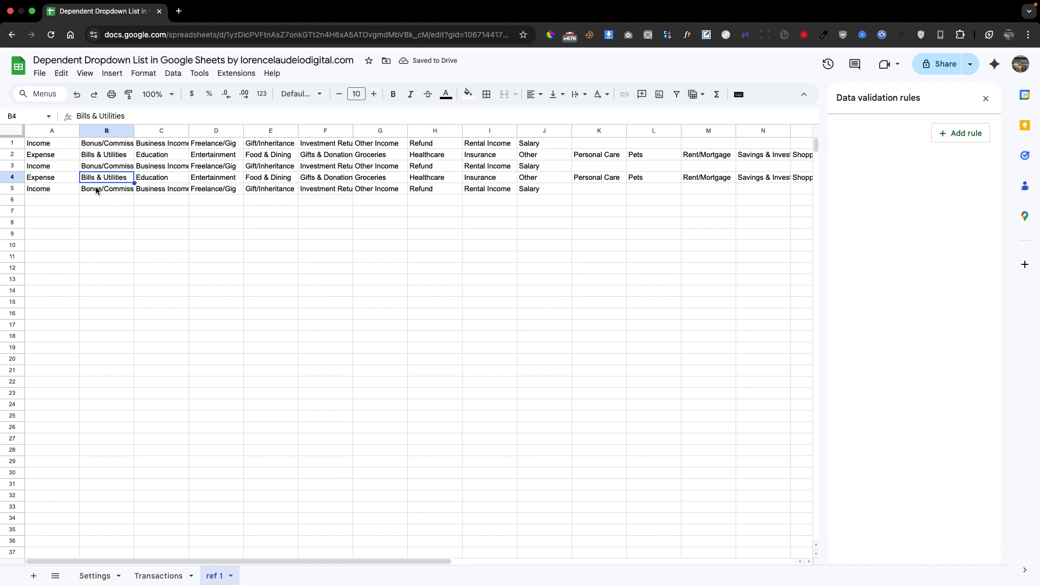
pyautogui.moveTo(47, 188); pyautogui.dragTo(482, 188)
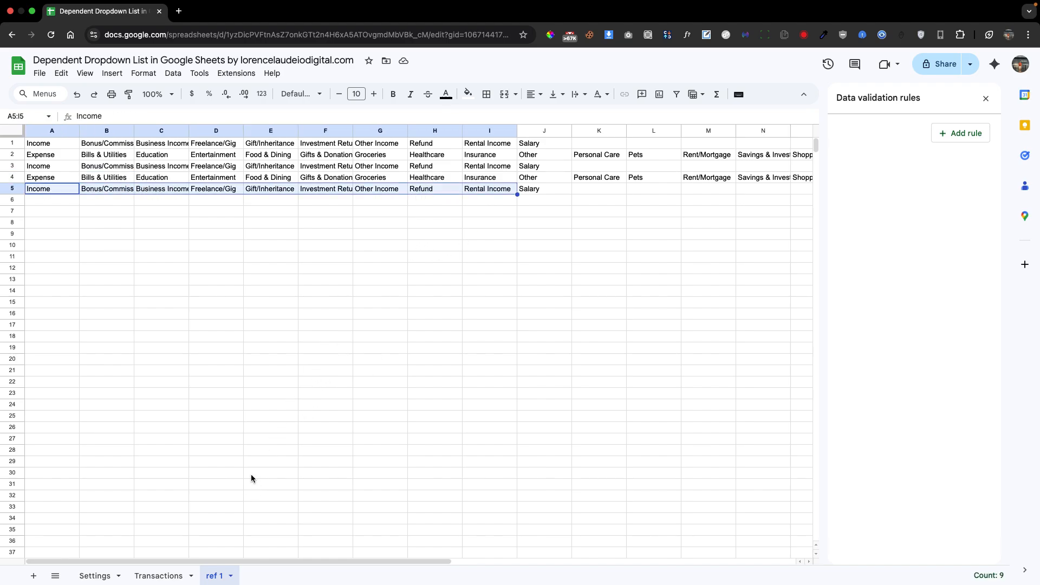
# Step: Add a data validation rule to the Category column of the Transactions sheet, applied to the range Transactions!C4:C
pyautogui.click(181, 576)
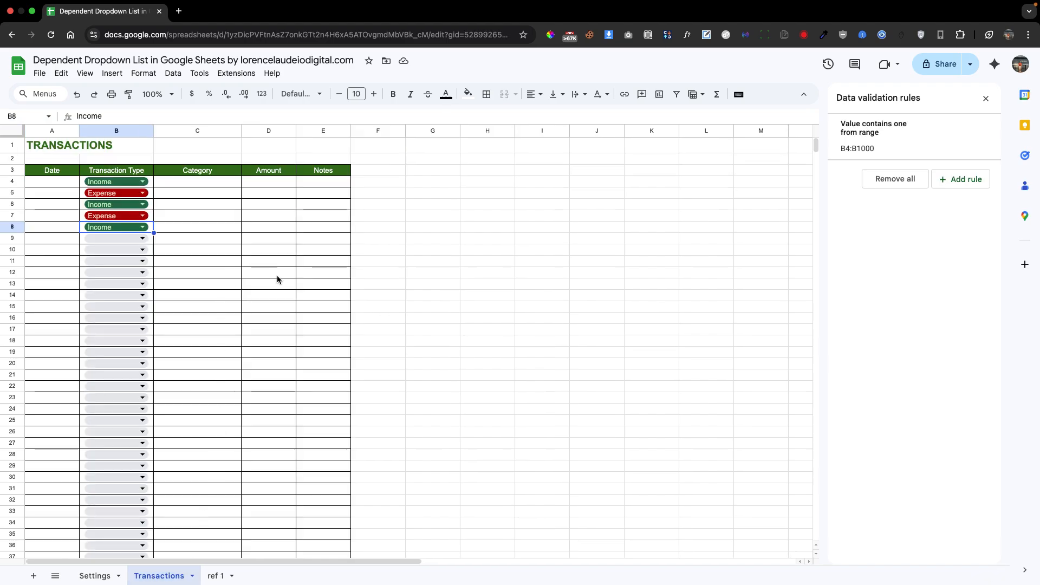
pyautogui.click(213, 218)
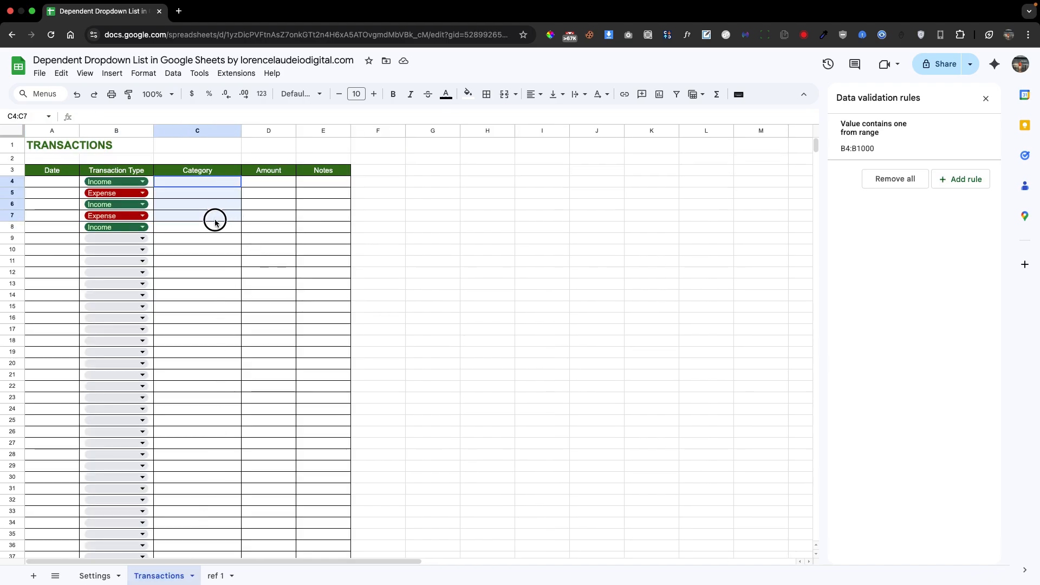
pyautogui.click(499, 237)
pyautogui.moveTo(228, 182); pyautogui.dragTo(225, 227)
pyautogui.click(942, 179)
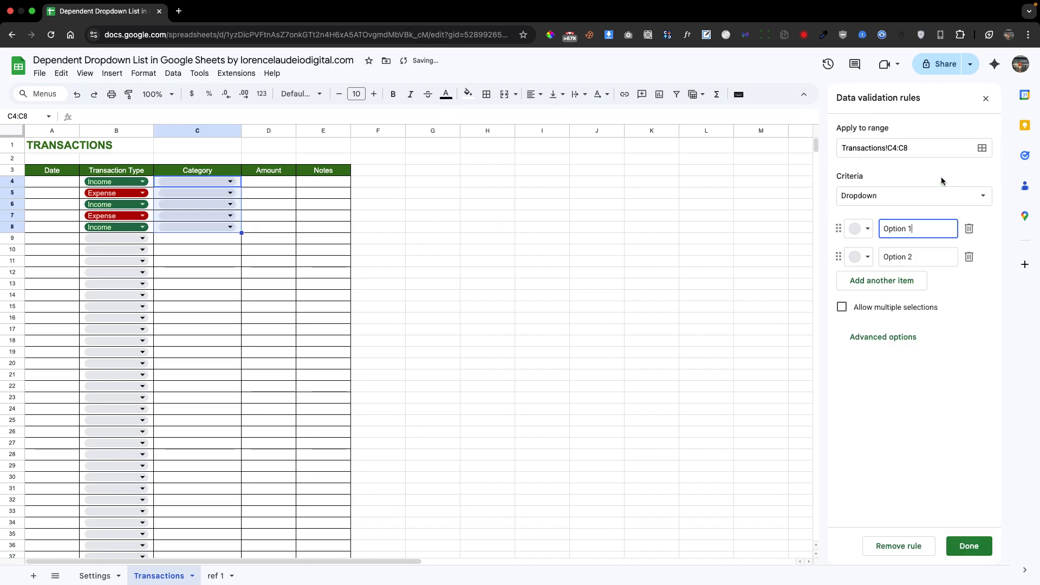
pyautogui.click(941, 151)
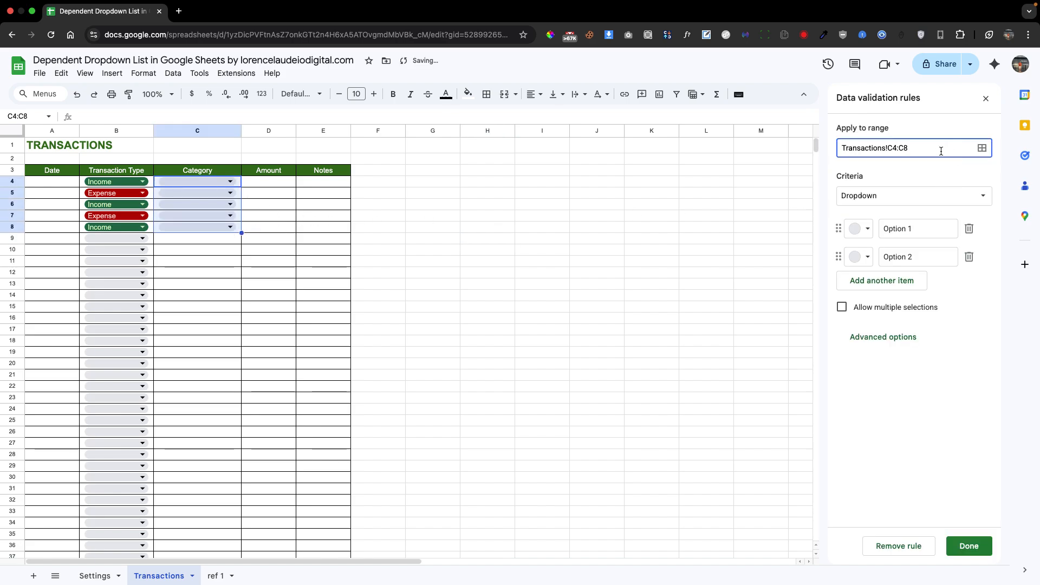
pyautogui.press('BackSpace')
# Step: Set the rule's criteria to Dropdown (from a range) and pick B1:J1 on the ref 1 sheet as its source
pyautogui.click(982, 199)
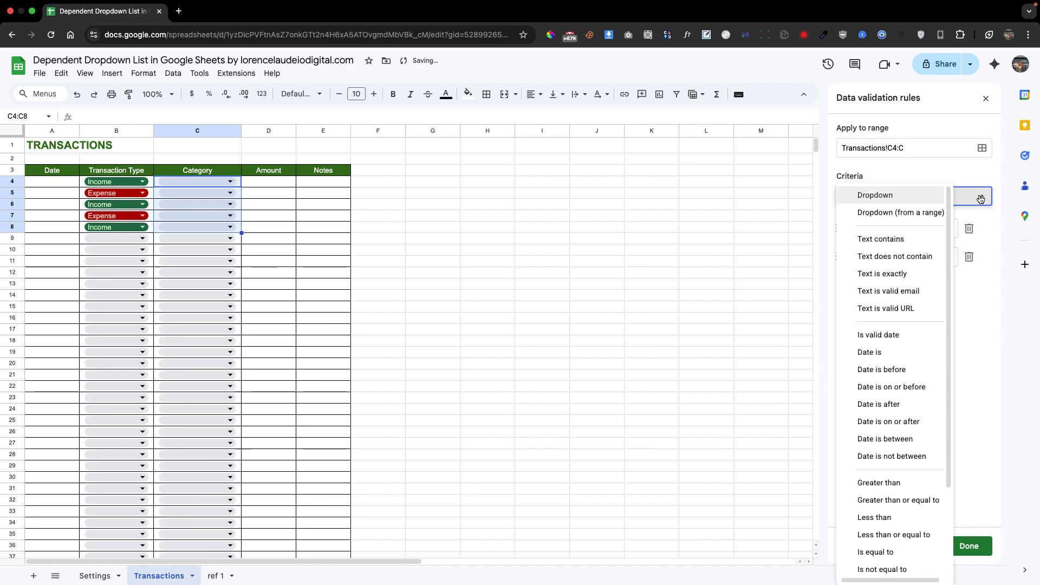
pyautogui.click(933, 216)
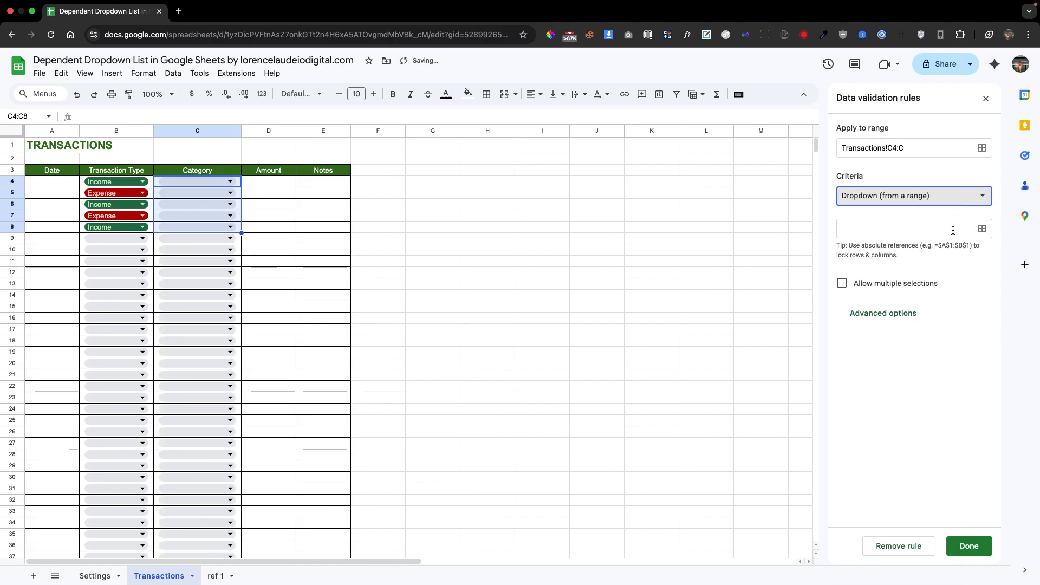
pyautogui.click(983, 232)
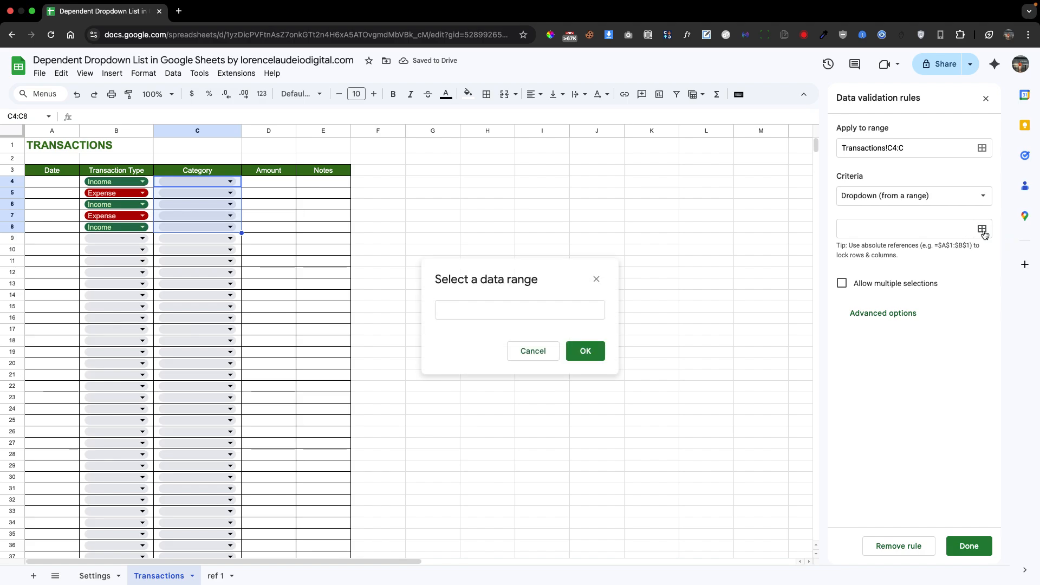
pyautogui.click(216, 577)
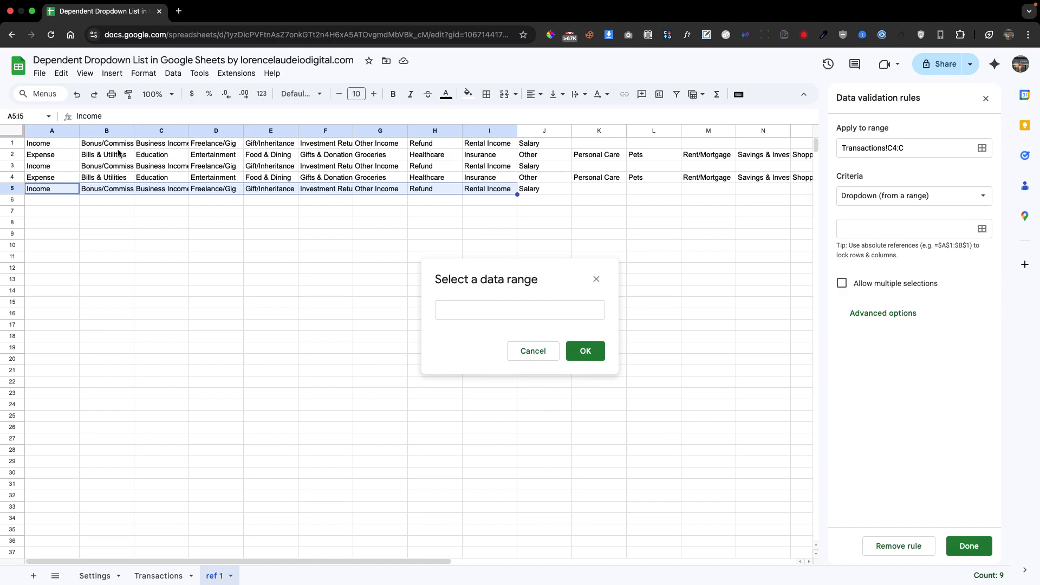
pyautogui.moveTo(116, 146); pyautogui.dragTo(542, 144)
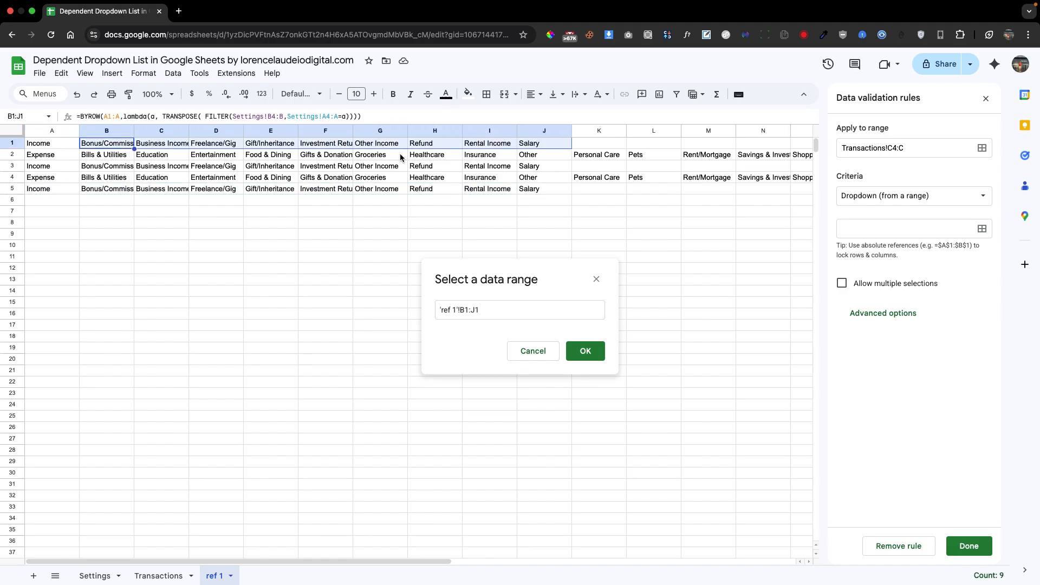
# Step: Change the dropdown's source range to ='ref 1'!B1:1 and save the validation rule
pyautogui.click(476, 310)
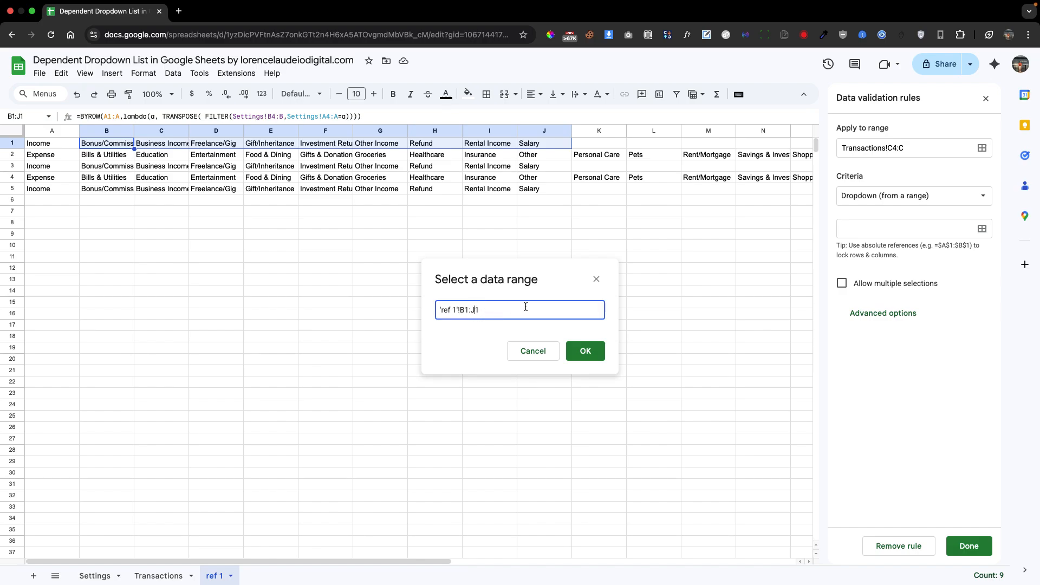
pyautogui.press('BackSpace')
pyautogui.write('=')
pyautogui.click(584, 352)
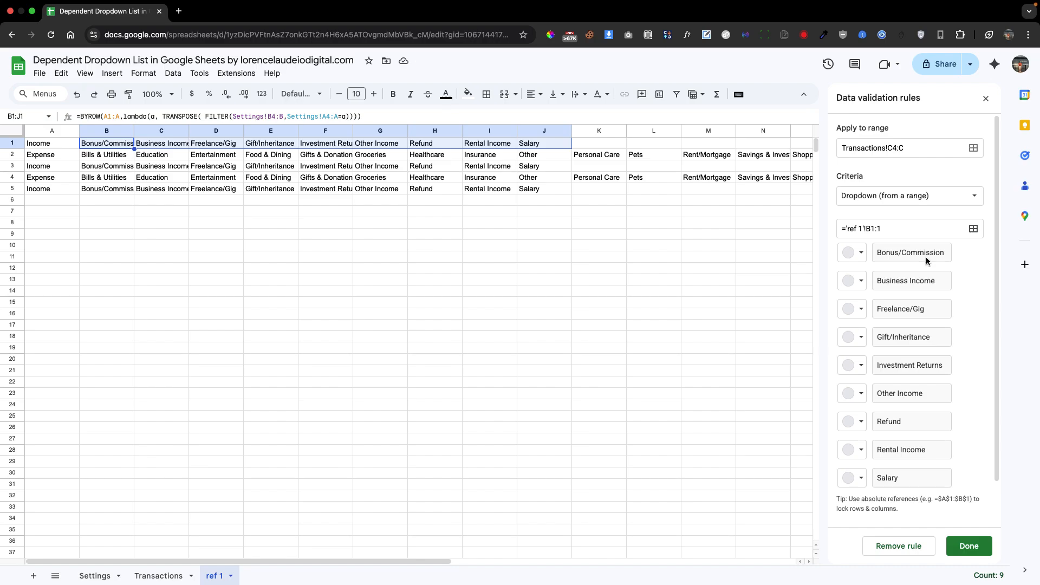
pyautogui.scroll(-2, 935, 287)
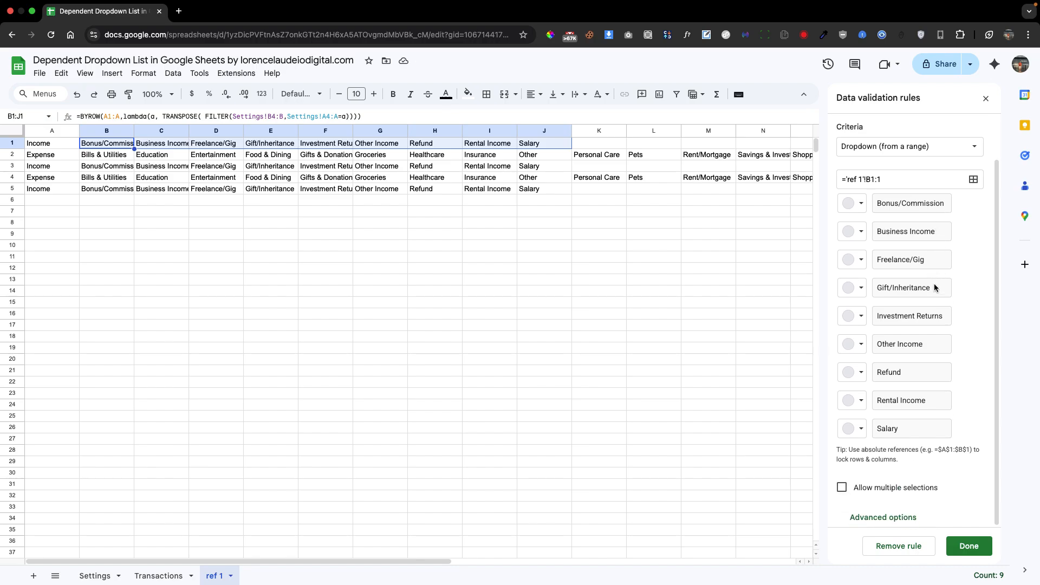
pyautogui.click(981, 544)
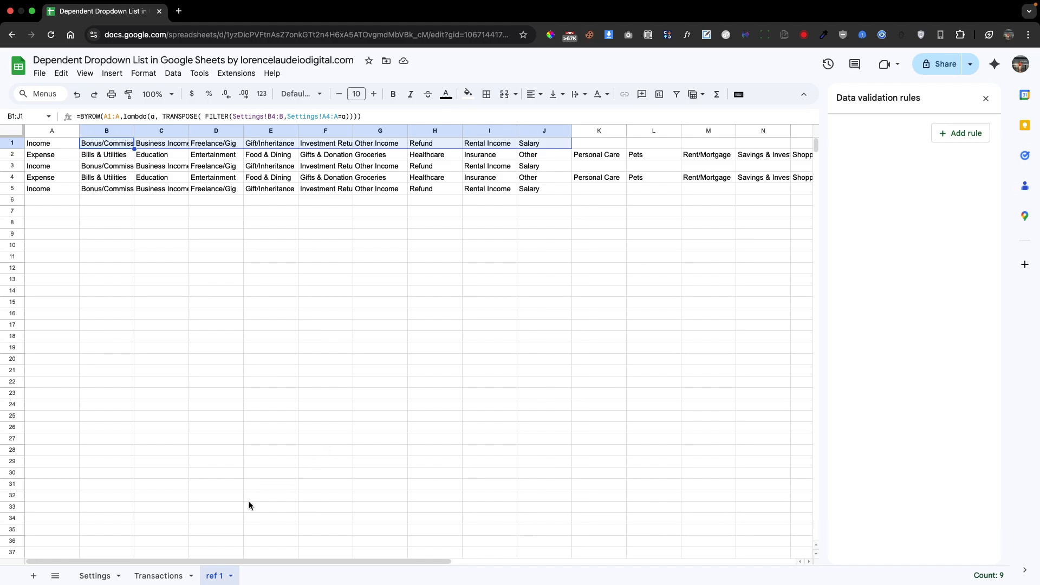
# Step: Test the Category dropdowns on the Transactions sheet by choosing Bonus/Commission in C4 and Groceries in C5
pyautogui.click(170, 579)
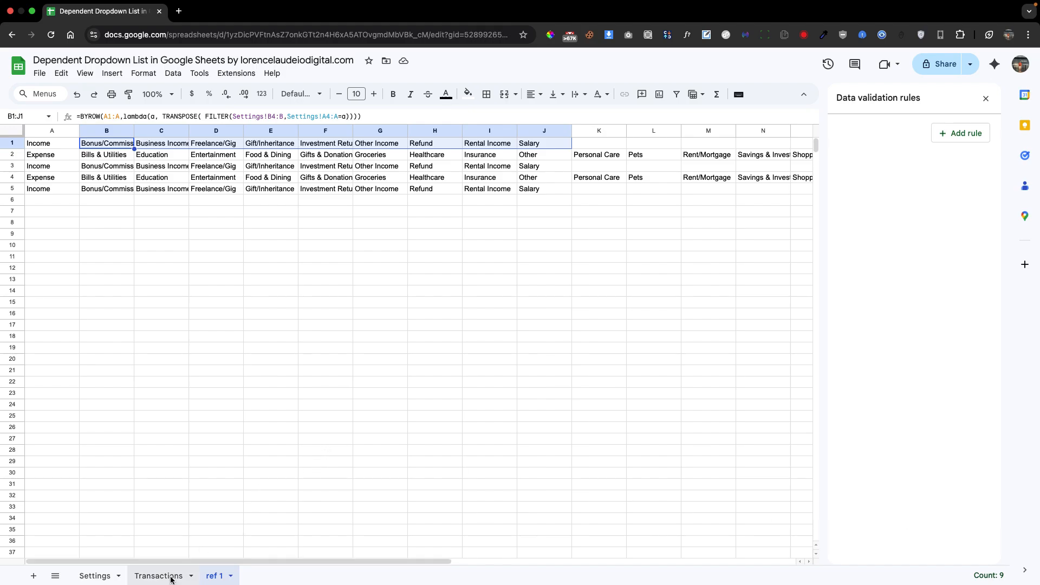
pyautogui.click(332, 192)
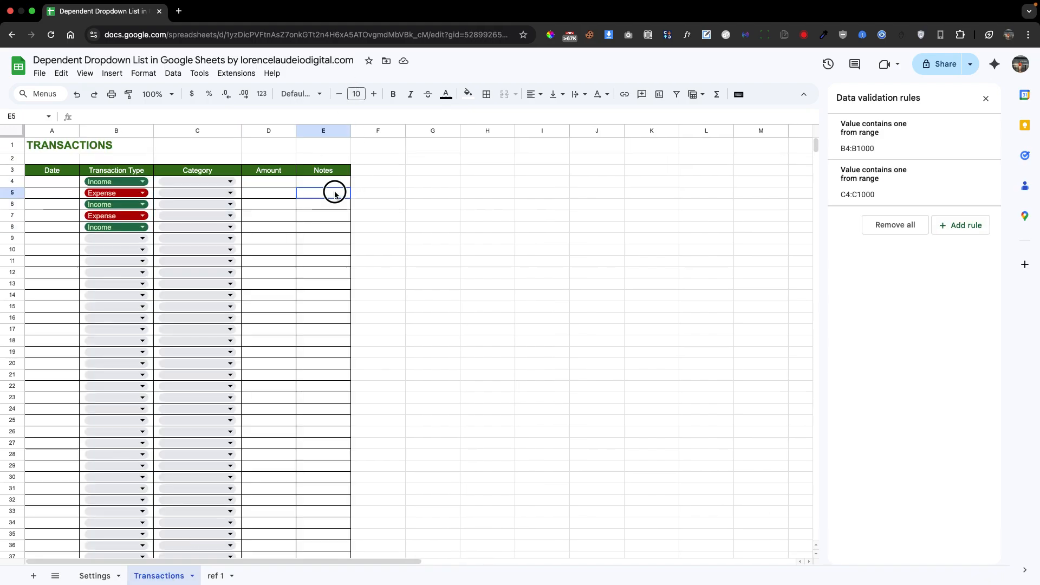
pyautogui.click(177, 183)
pyautogui.click(185, 201)
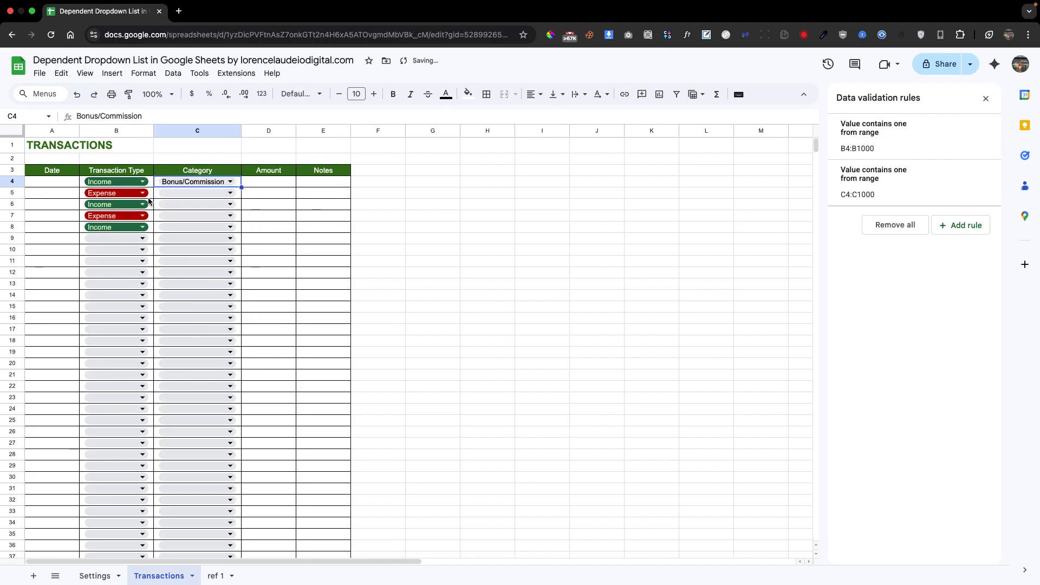
pyautogui.click(179, 195)
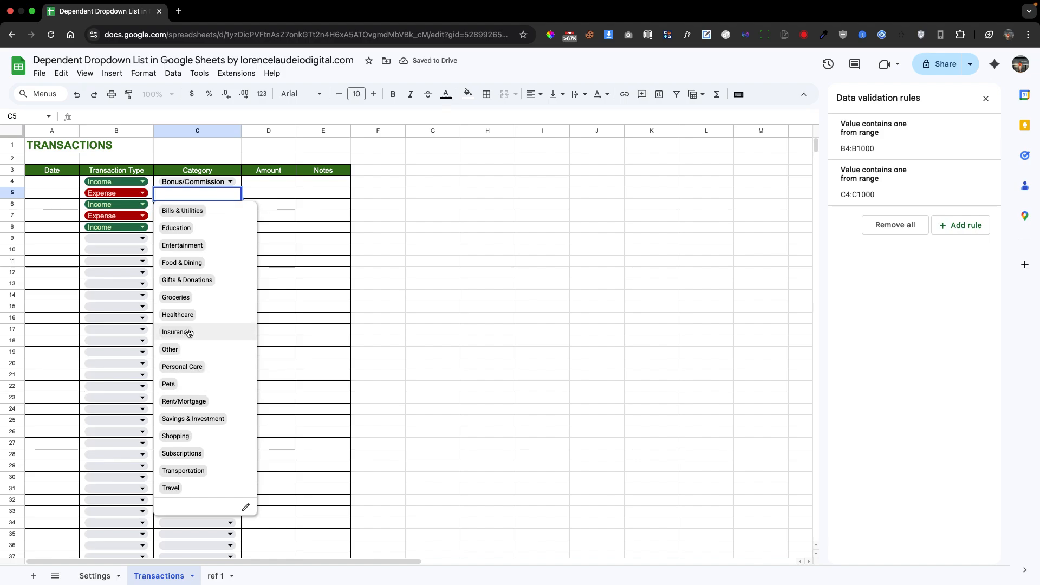
pyautogui.click(189, 297)
# Step: Choose Salary as the category in C6 and Travel in C7, leaving their transaction types as they are
pyautogui.click(134, 206)
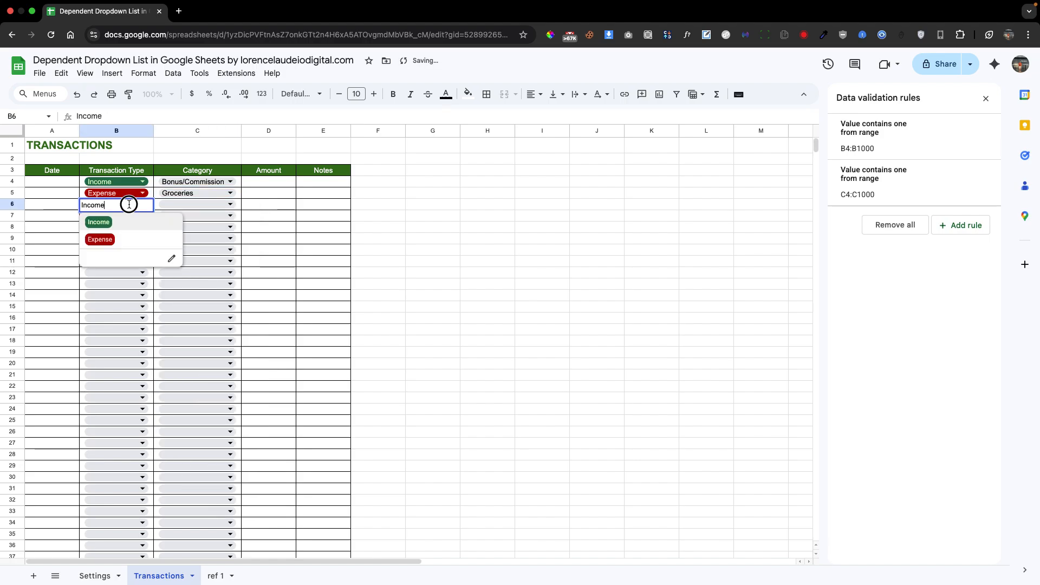
pyautogui.click(373, 238)
pyautogui.click(132, 206)
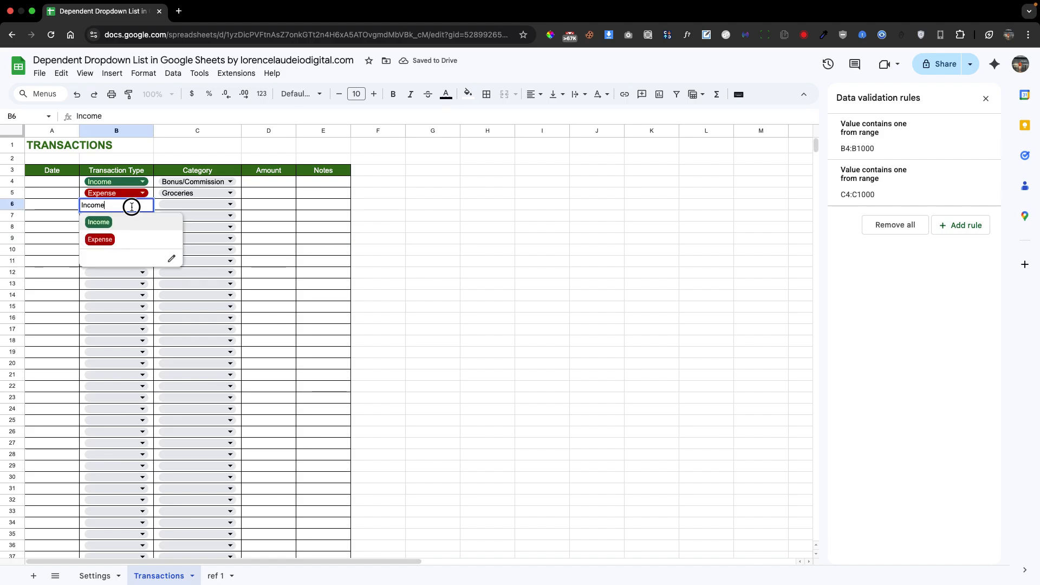
pyautogui.click(193, 206)
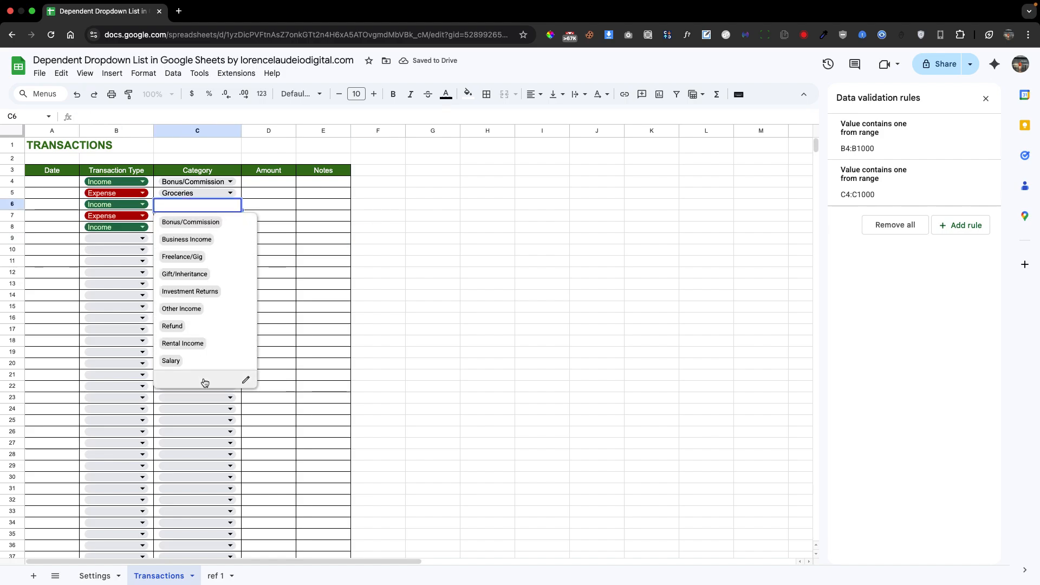
pyautogui.click(171, 360)
pyautogui.click(132, 215)
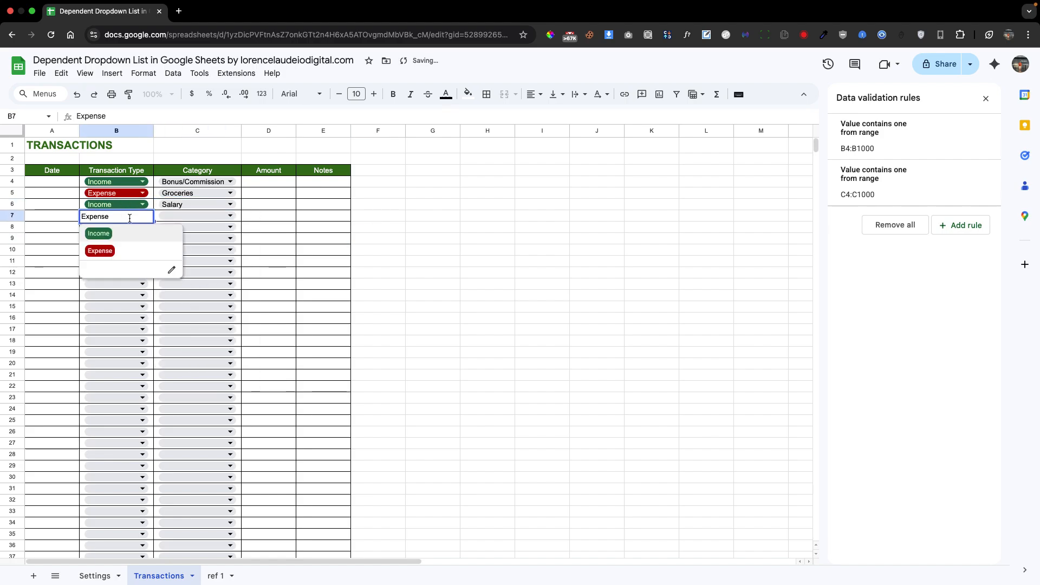
pyautogui.click(179, 217)
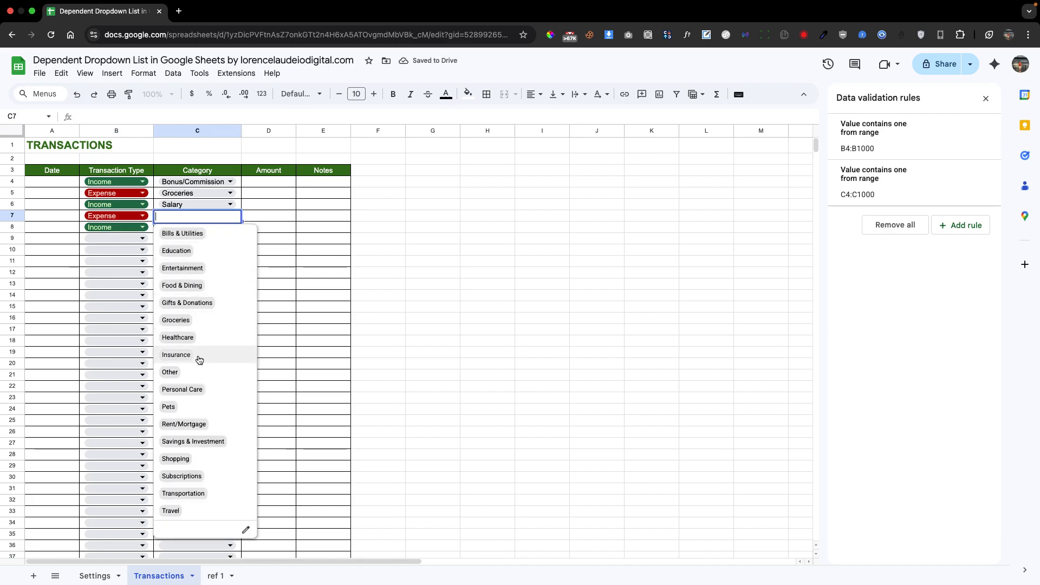
pyautogui.click(195, 510)
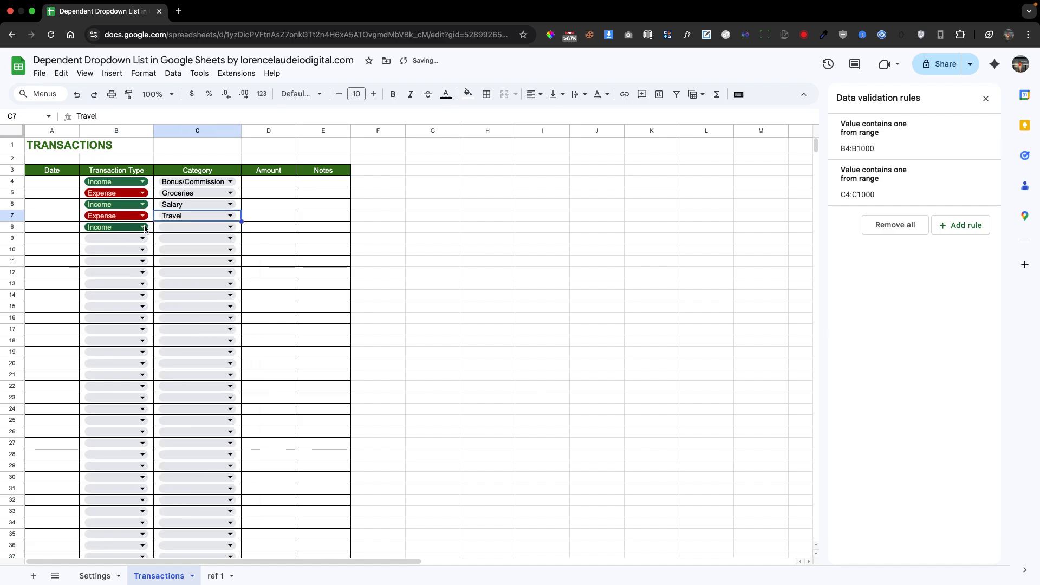
# Step: Choose Freelance/Gig as the category in C8, and fill row 9 with the type Expense and category Travel
pyautogui.click(178, 226)
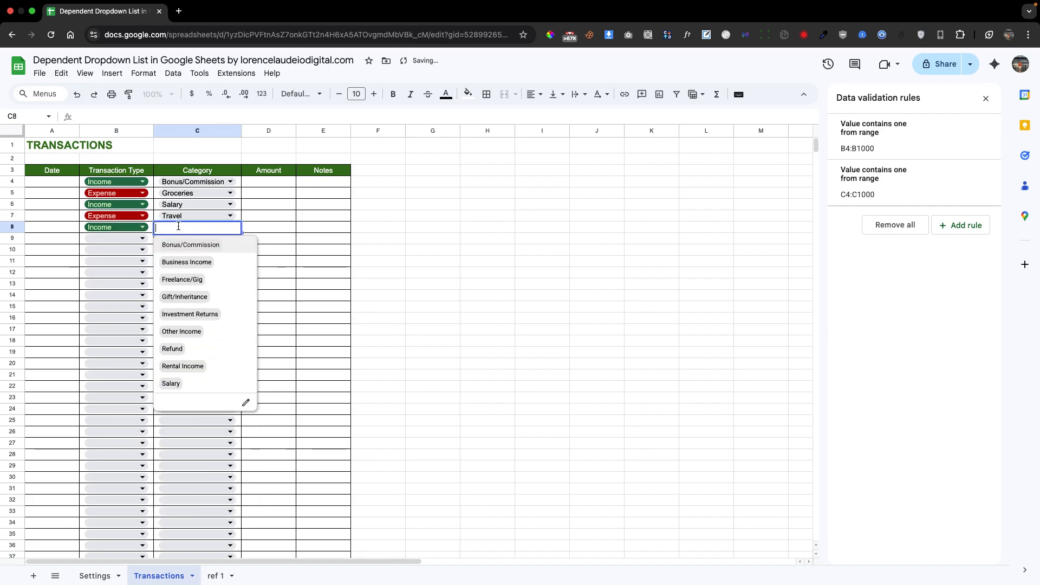
pyautogui.click(194, 285)
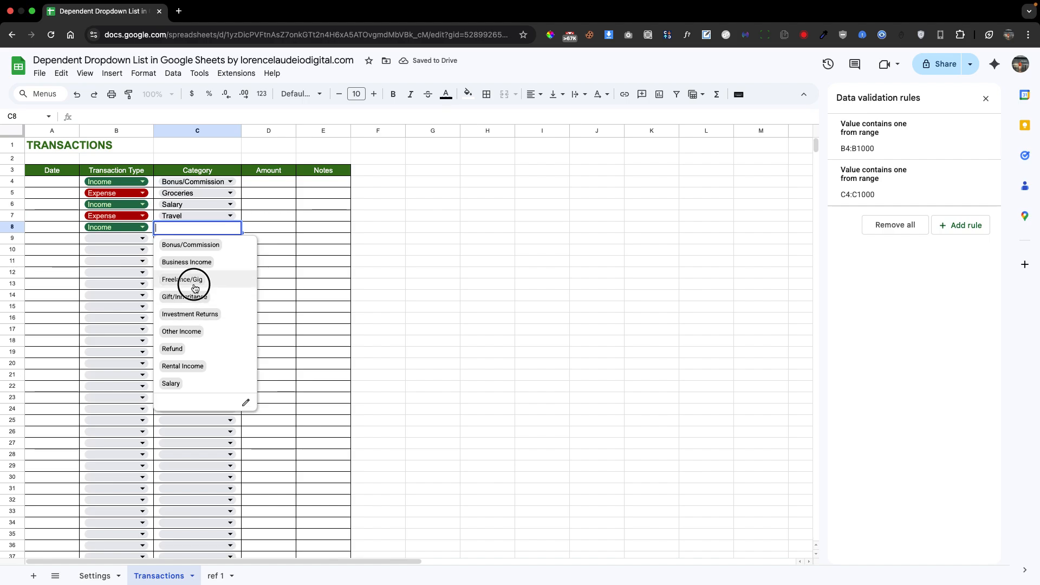
pyautogui.click(131, 243)
pyautogui.click(128, 272)
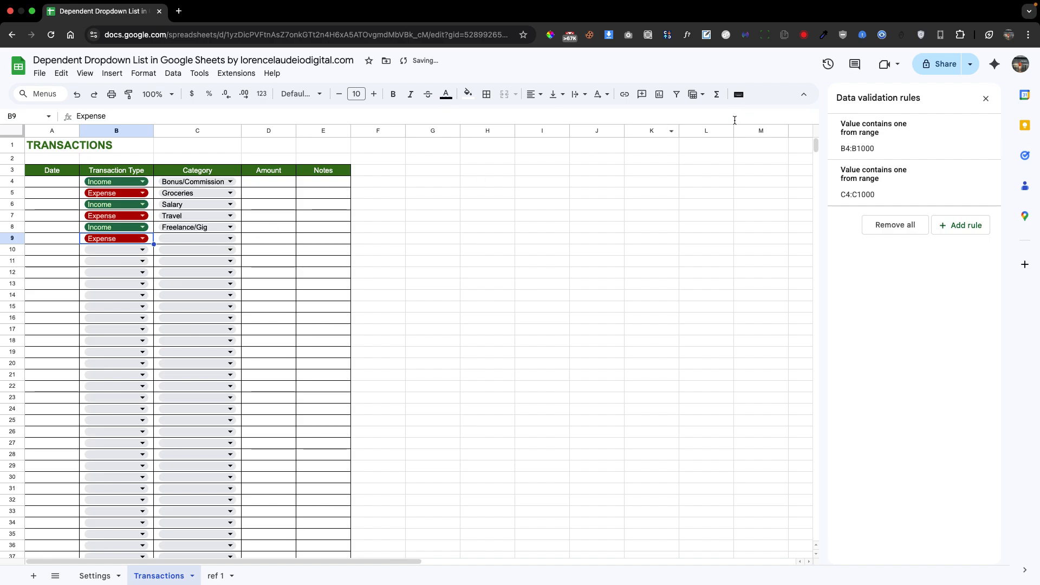
pyautogui.click(197, 239)
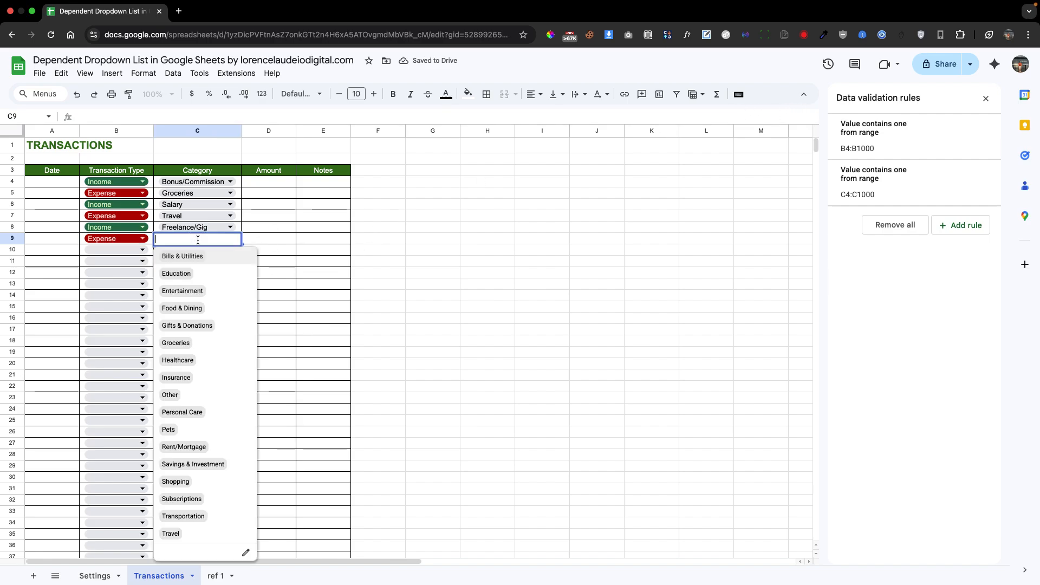
pyautogui.click(187, 533)
# Step: Fill row 10 with the transaction type Income and the category Business Income
pyautogui.click(128, 253)
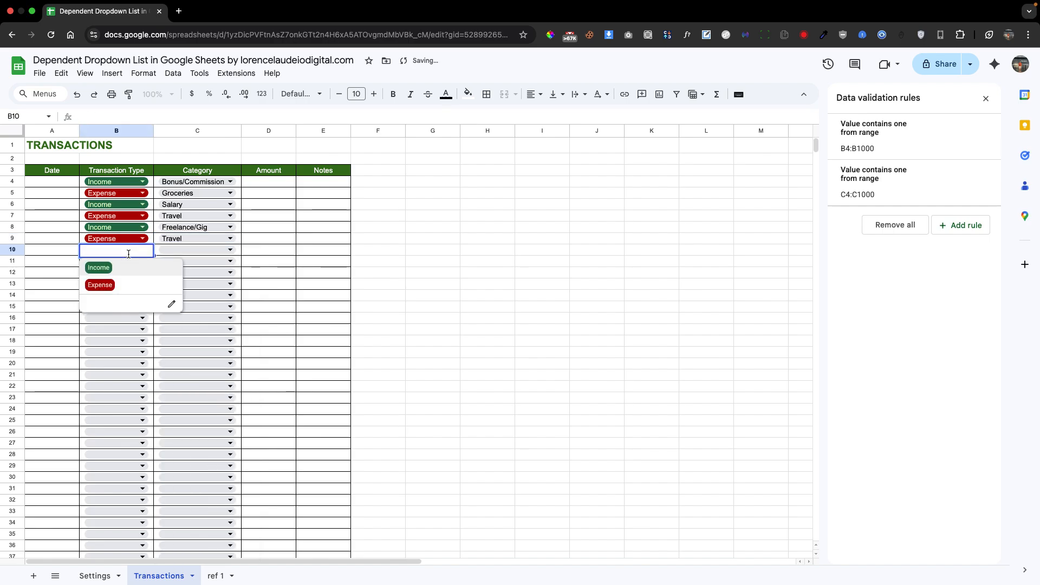
pyautogui.click(124, 269)
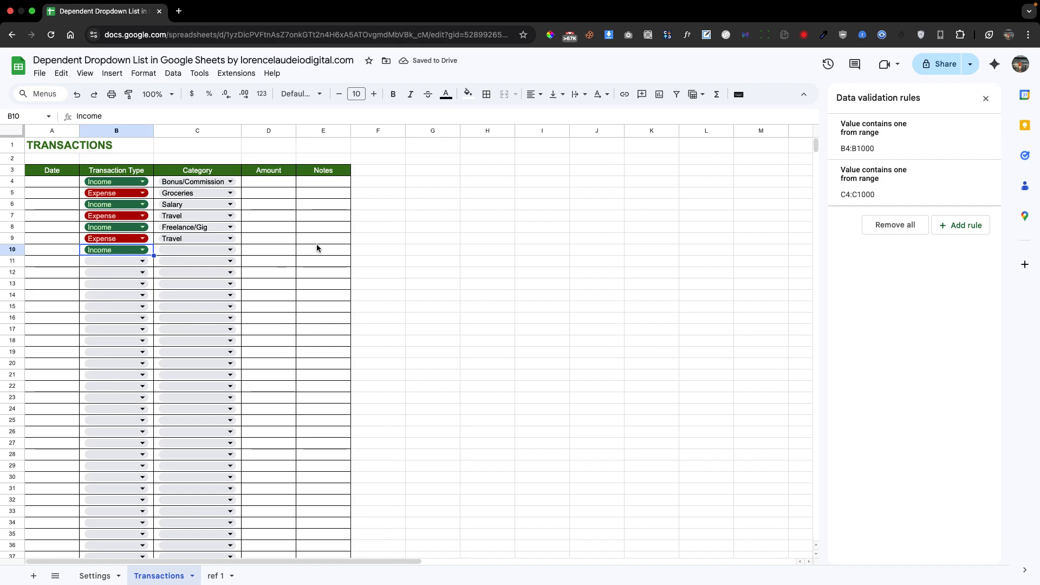
pyautogui.click(215, 254)
pyautogui.click(211, 284)
pyautogui.click(397, 282)
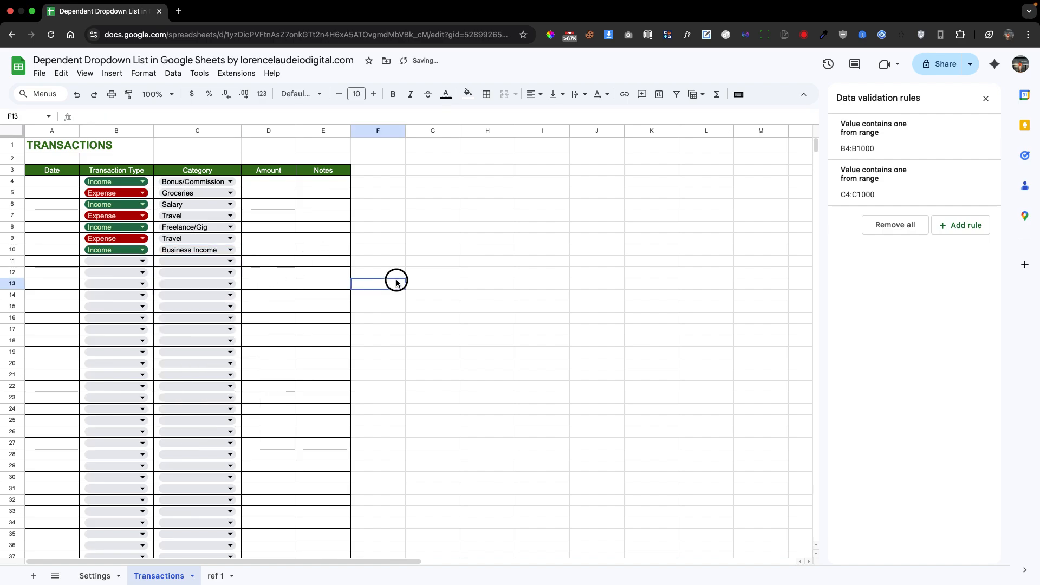